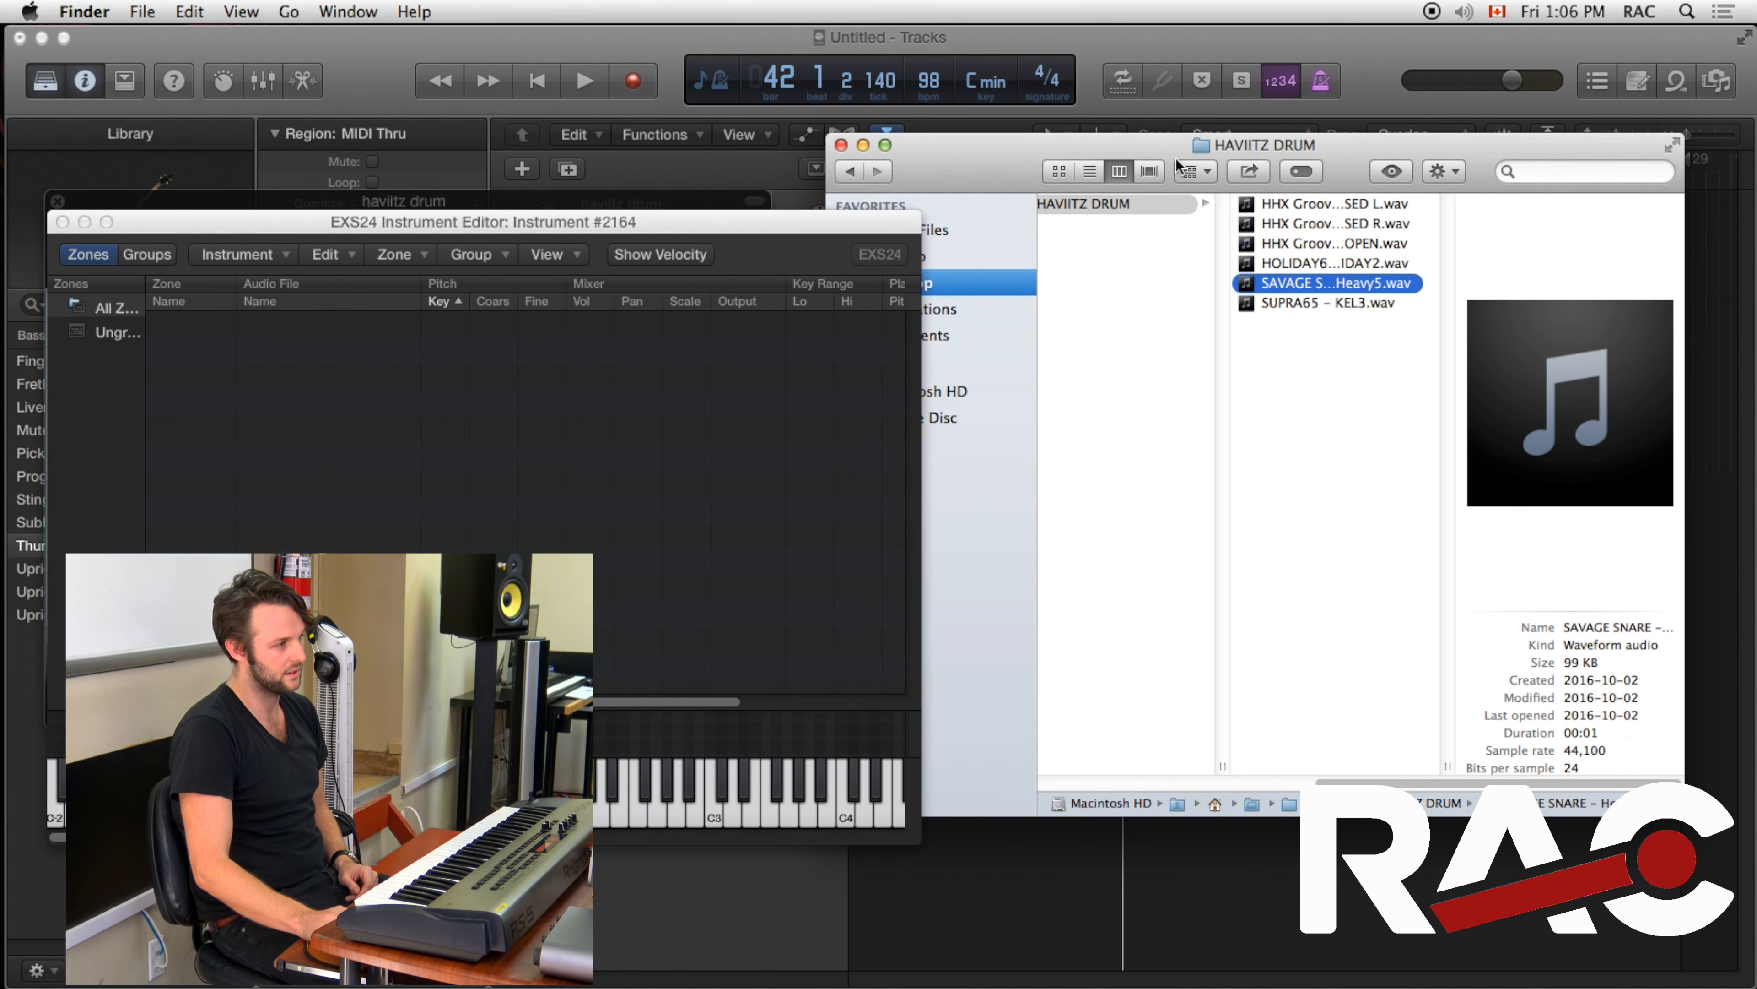
Add the HOLIDAY67 sample from the HAVIITZ DRUM folder to the EXS24 instrument as a new zone
{"action": "left_click_drag", "start_coordinate": [1089, 148], "coordinate": [1138, 134]}
{"action": "left_click", "coordinate": [1355, 252]}
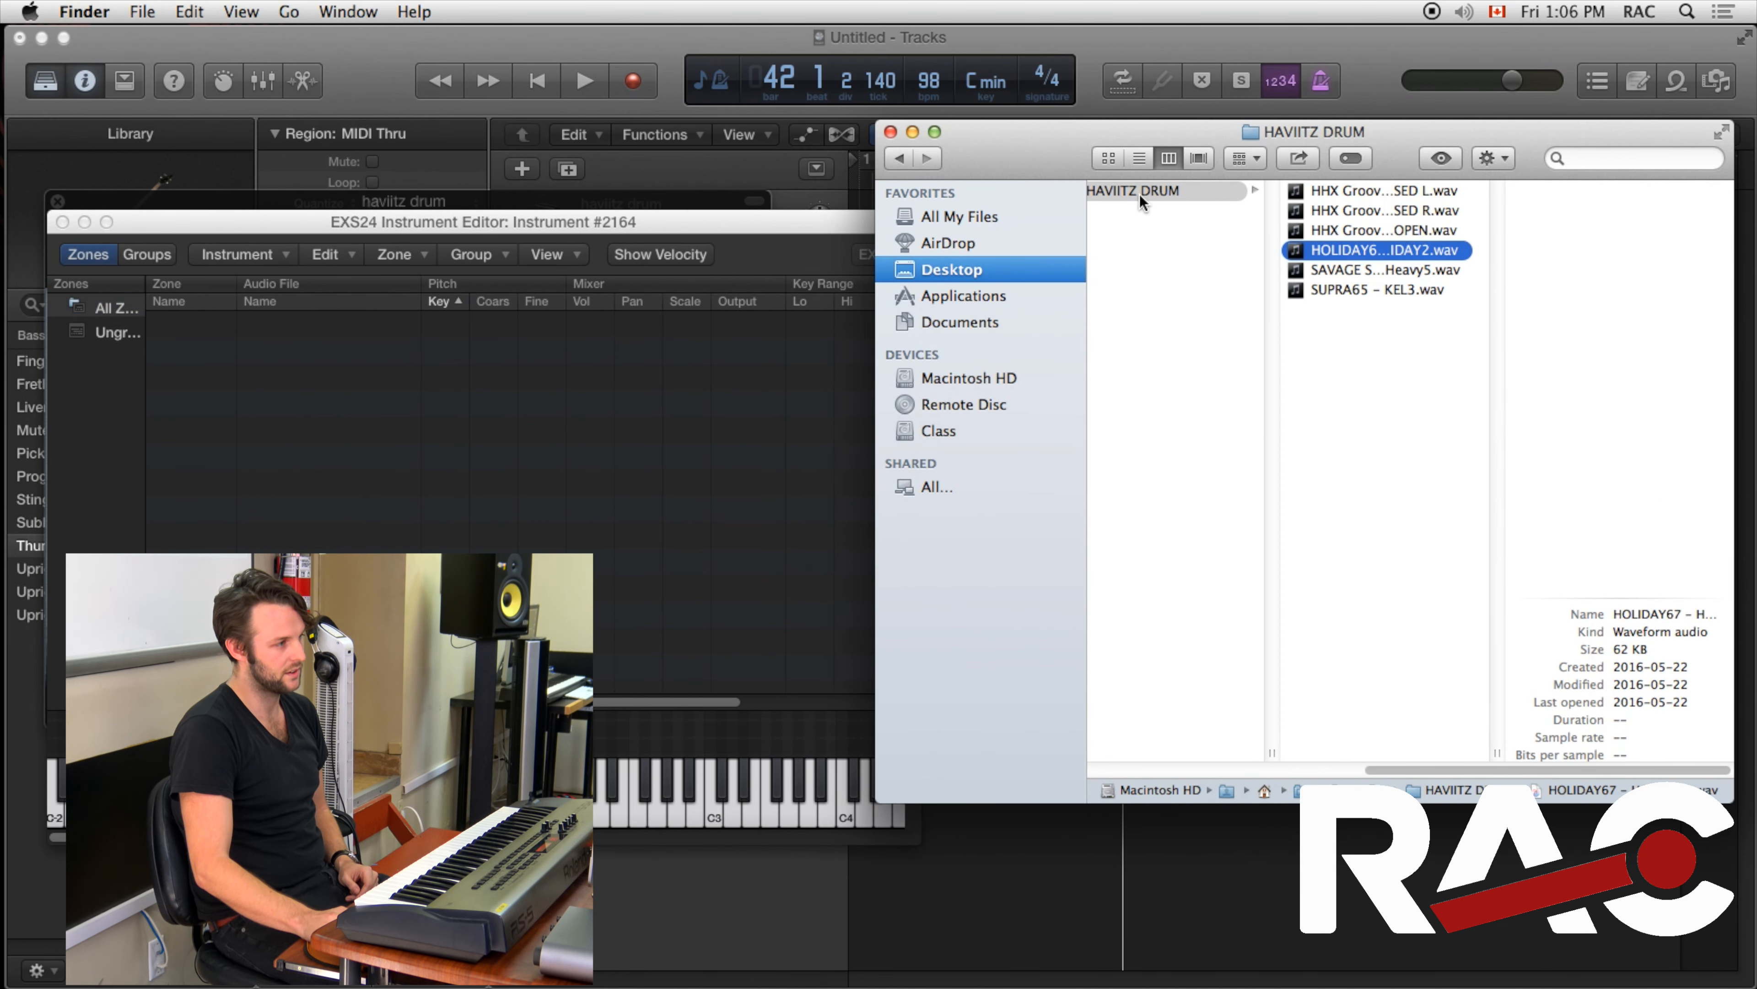
{"action": "left_click_drag", "start_coordinate": [1354, 257], "coordinate": [413, 407]}
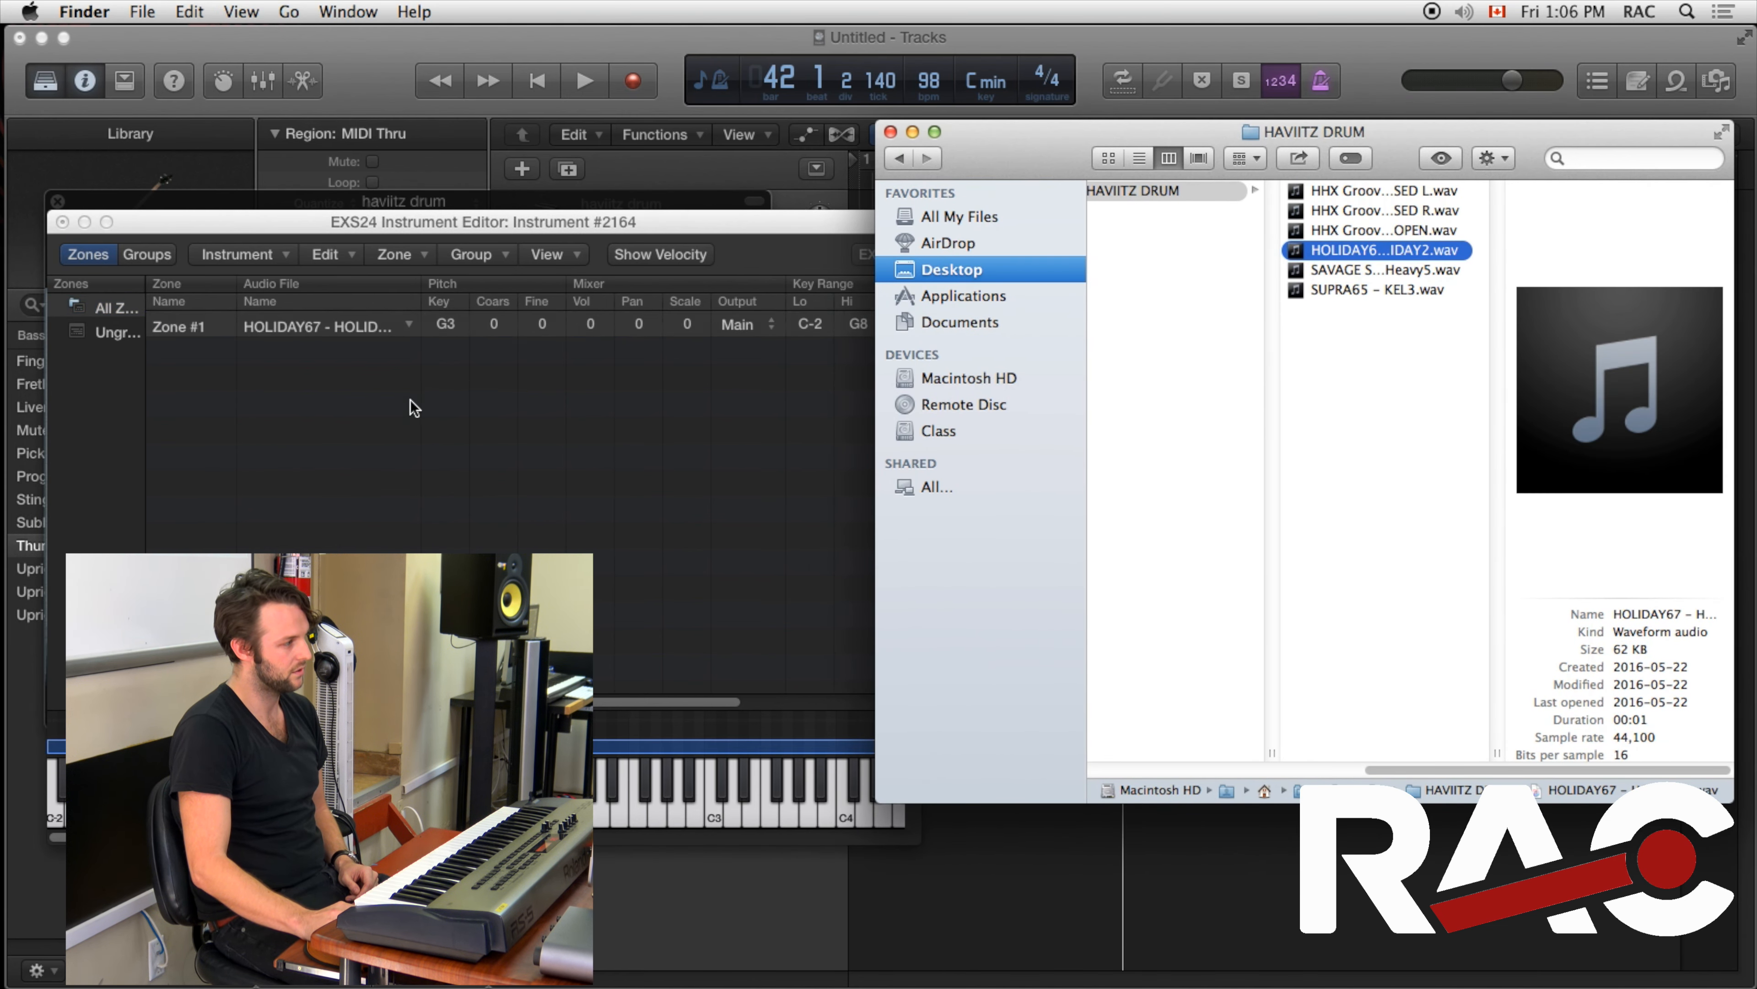
Add the SUPRA65 - KEL3 and SAVAGE SNARE samples to the instrument as two more zones
{"action": "left_click", "coordinate": [1346, 271]}
{"action": "left_click", "coordinate": [1358, 289]}
{"action": "left_click_drag", "start_coordinate": [1359, 291], "coordinate": [493, 414]}
{"action": "left_click", "coordinate": [1356, 271]}
{"action": "left_click_drag", "start_coordinate": [1356, 272], "coordinate": [360, 437]}
{"action": "left_click", "coordinate": [1381, 231]}
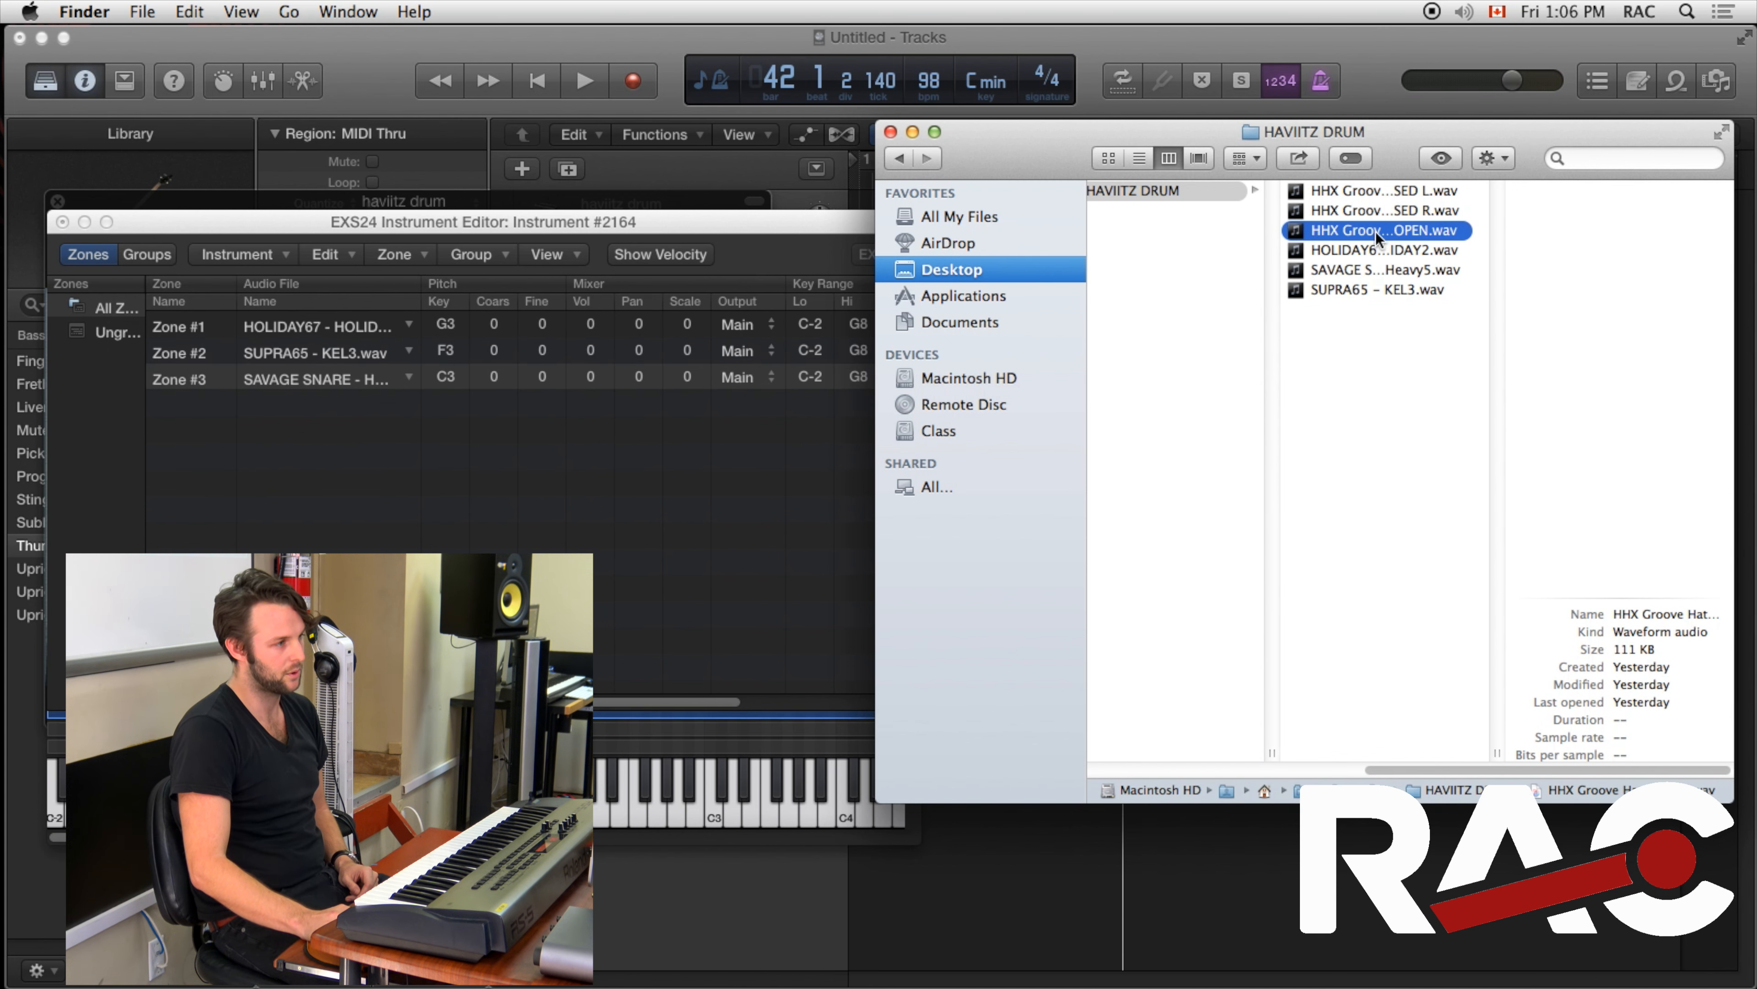
{"action": "left_click", "coordinate": [1377, 211]}
{"action": "left_click", "coordinate": [1373, 191], "text": "shift"}
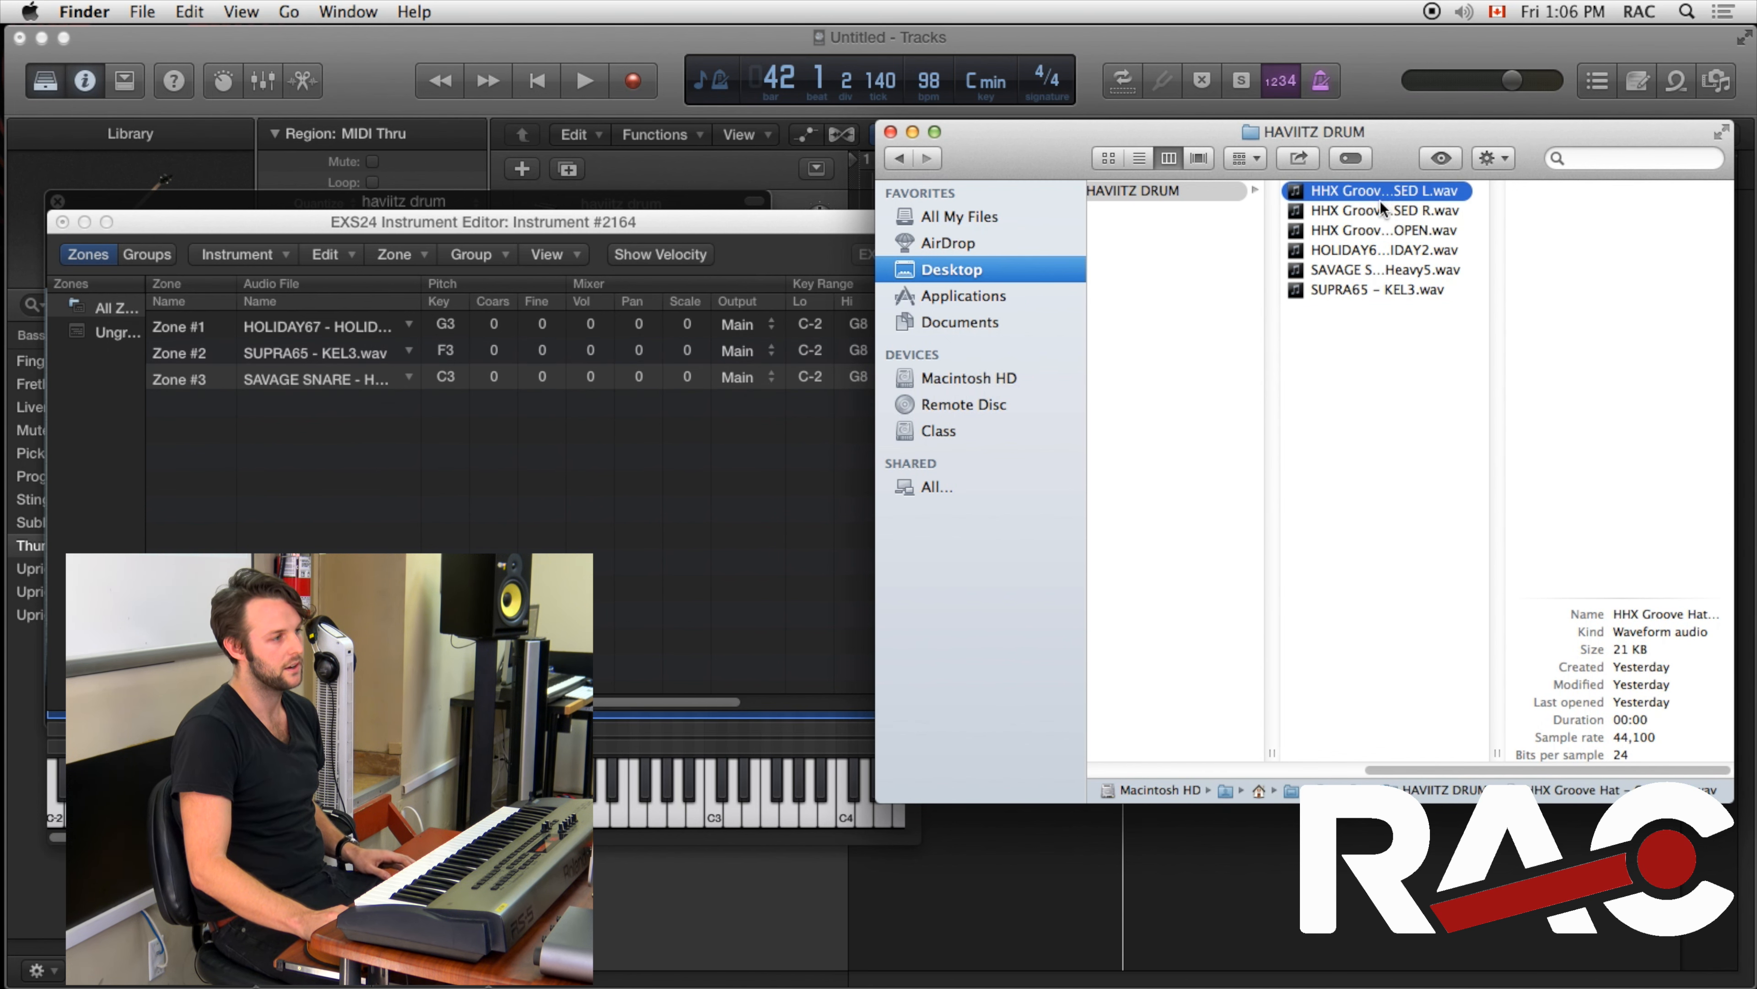
{"action": "left_click_drag", "start_coordinate": [1373, 208], "coordinate": [308, 513]}
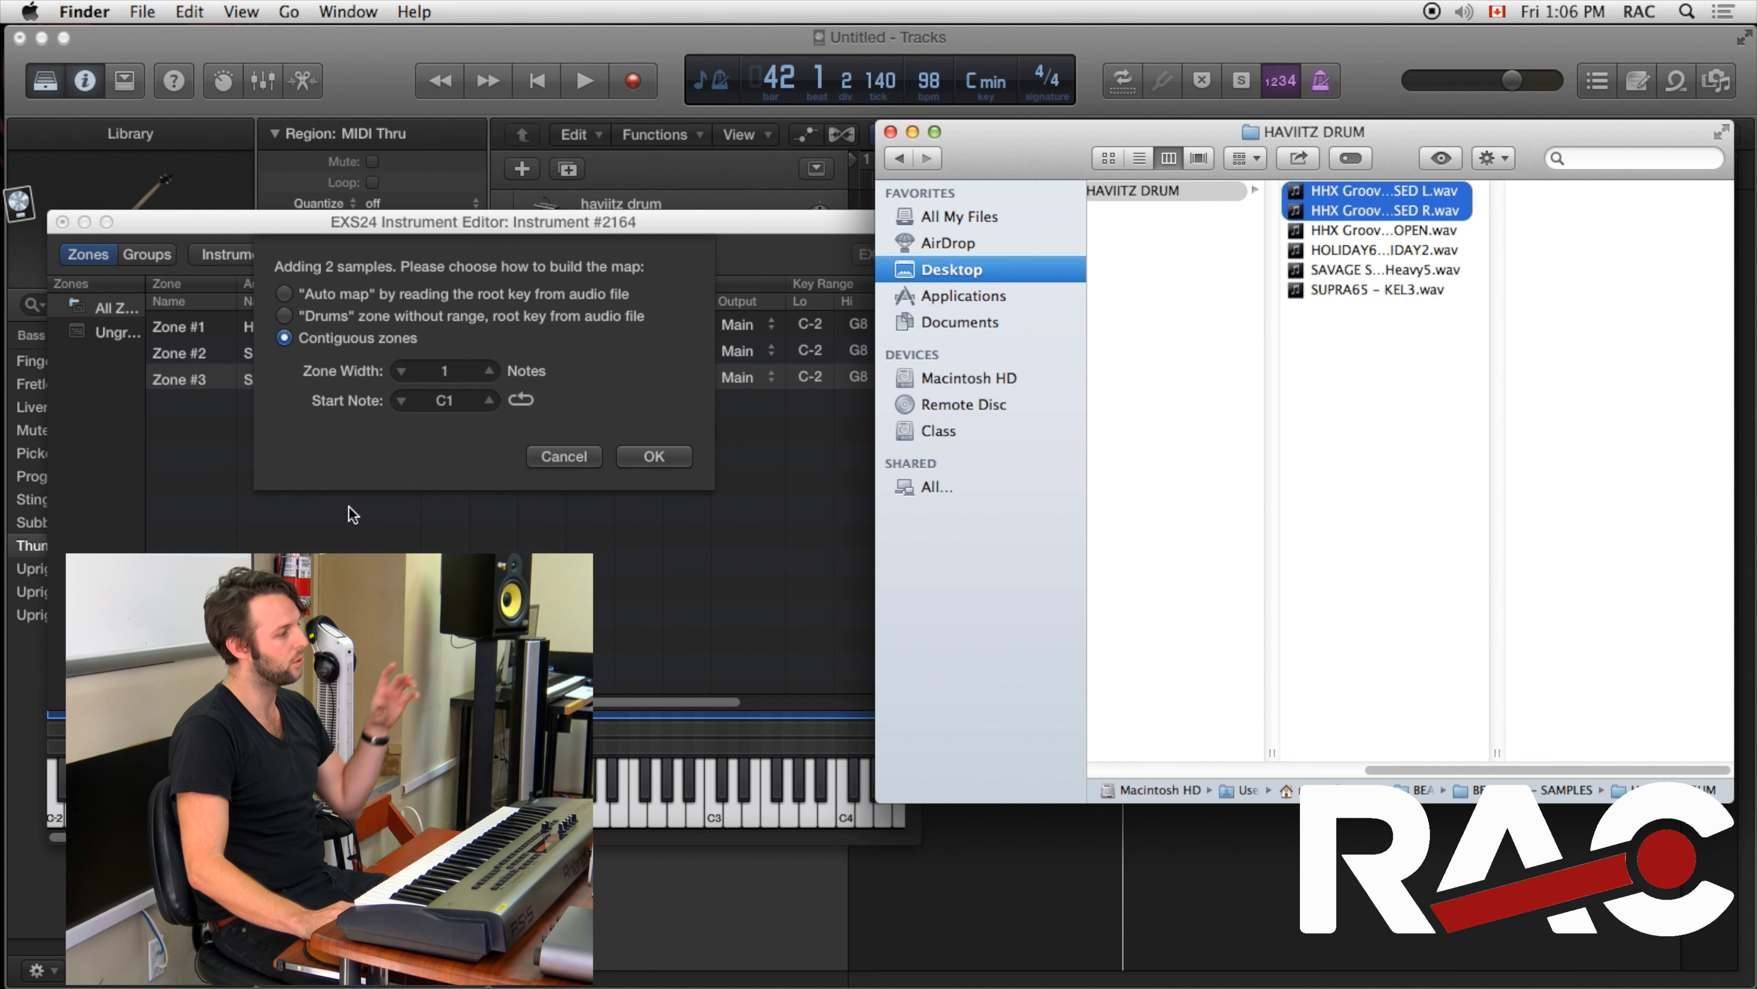
{"action": "left_click", "coordinate": [570, 454]}
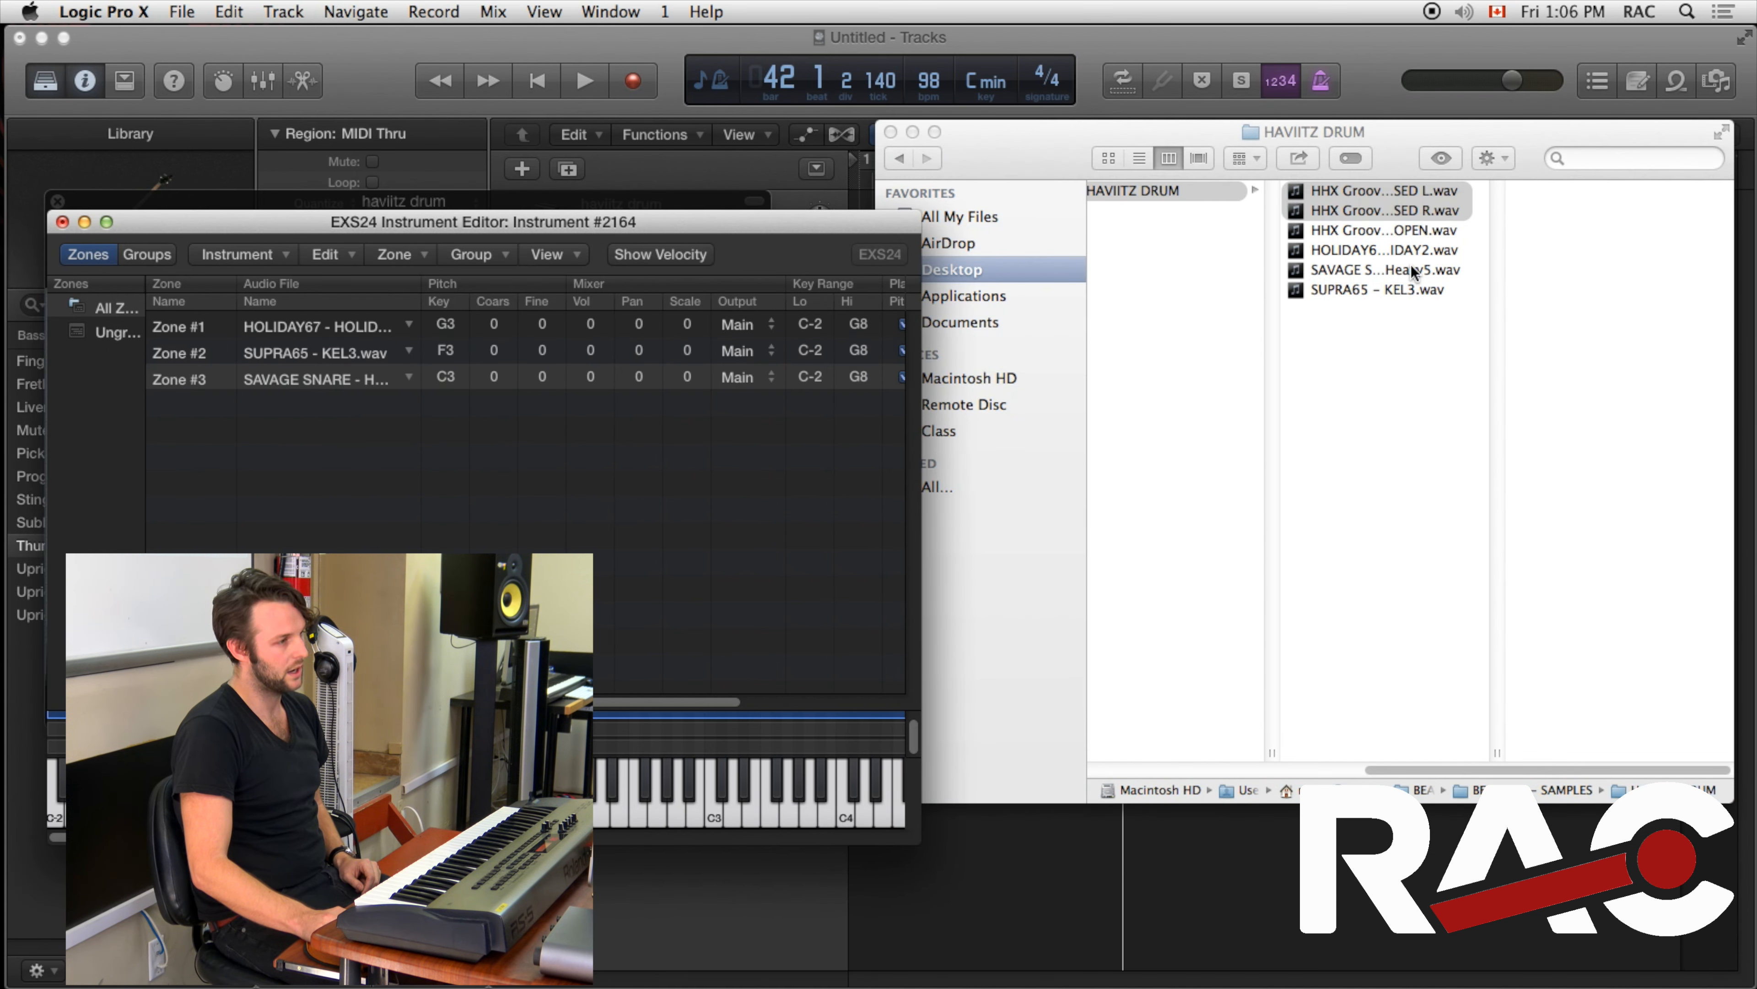
Add the three HHX Groove Hat samples (SED L, SED R and OPEN) one at a time as separate zones
{"action": "left_click", "coordinate": [1374, 230]}
{"action": "left_click", "coordinate": [1377, 231]}
{"action": "left_click", "coordinate": [1377, 191]}
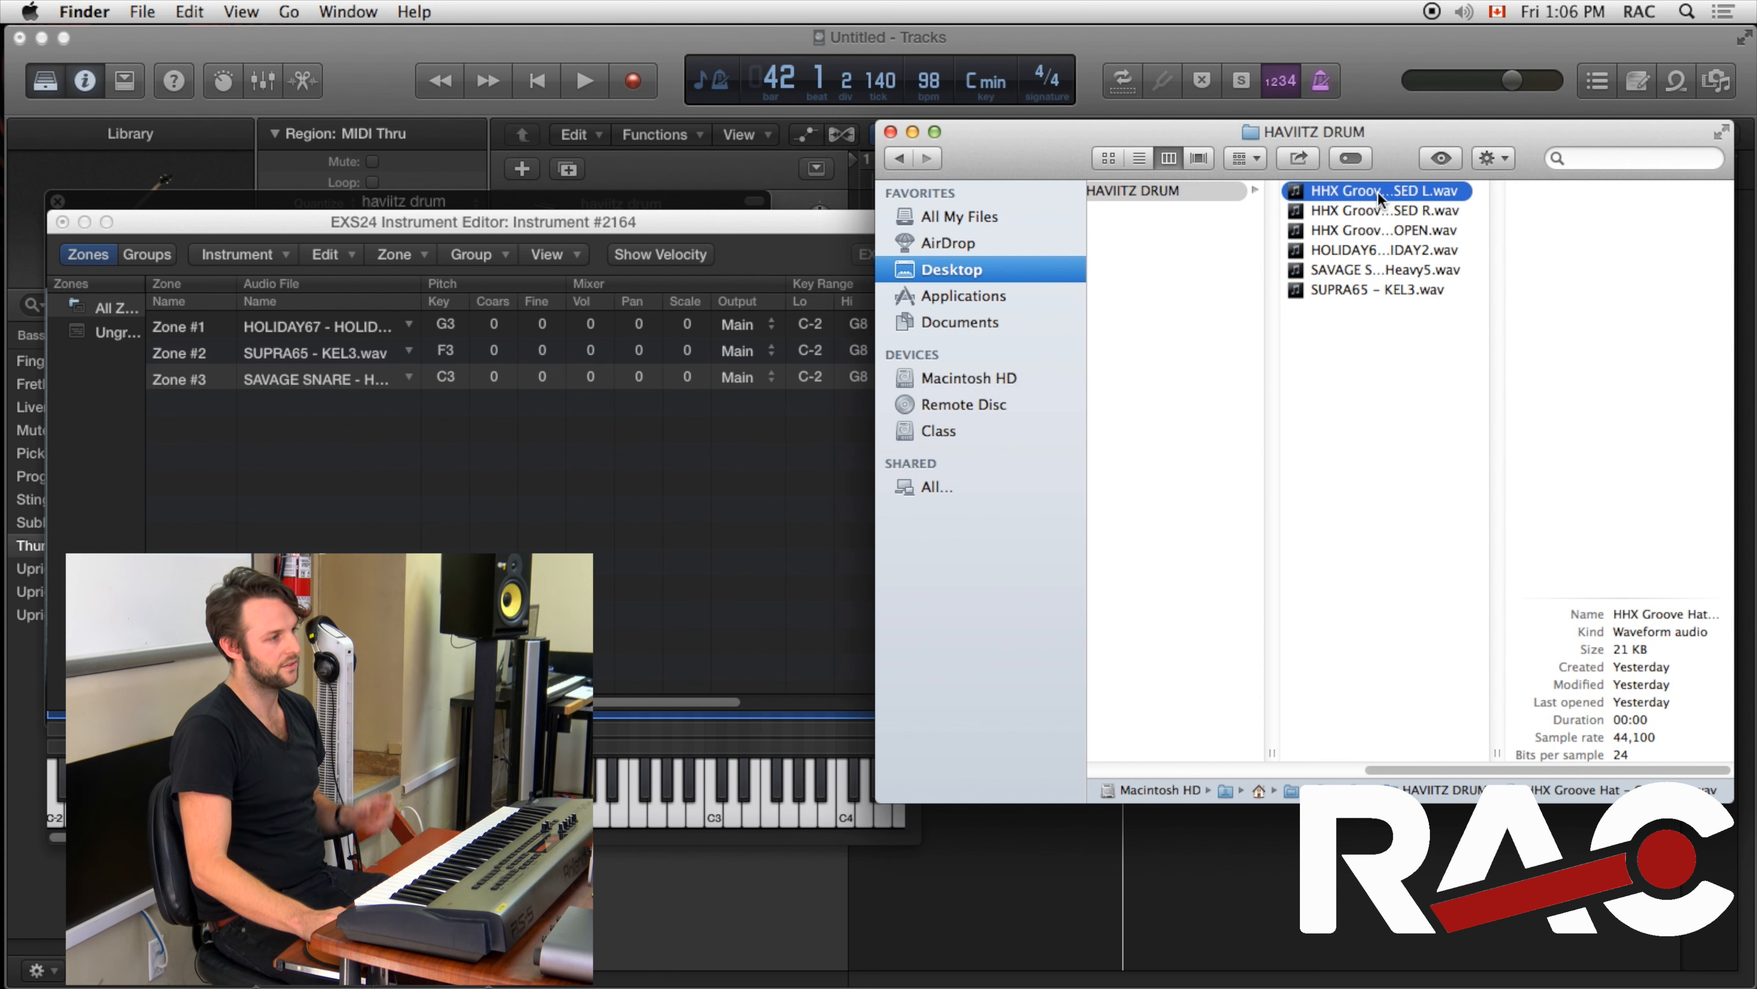
{"action": "left_click_drag", "start_coordinate": [1378, 193], "coordinate": [830, 413]}
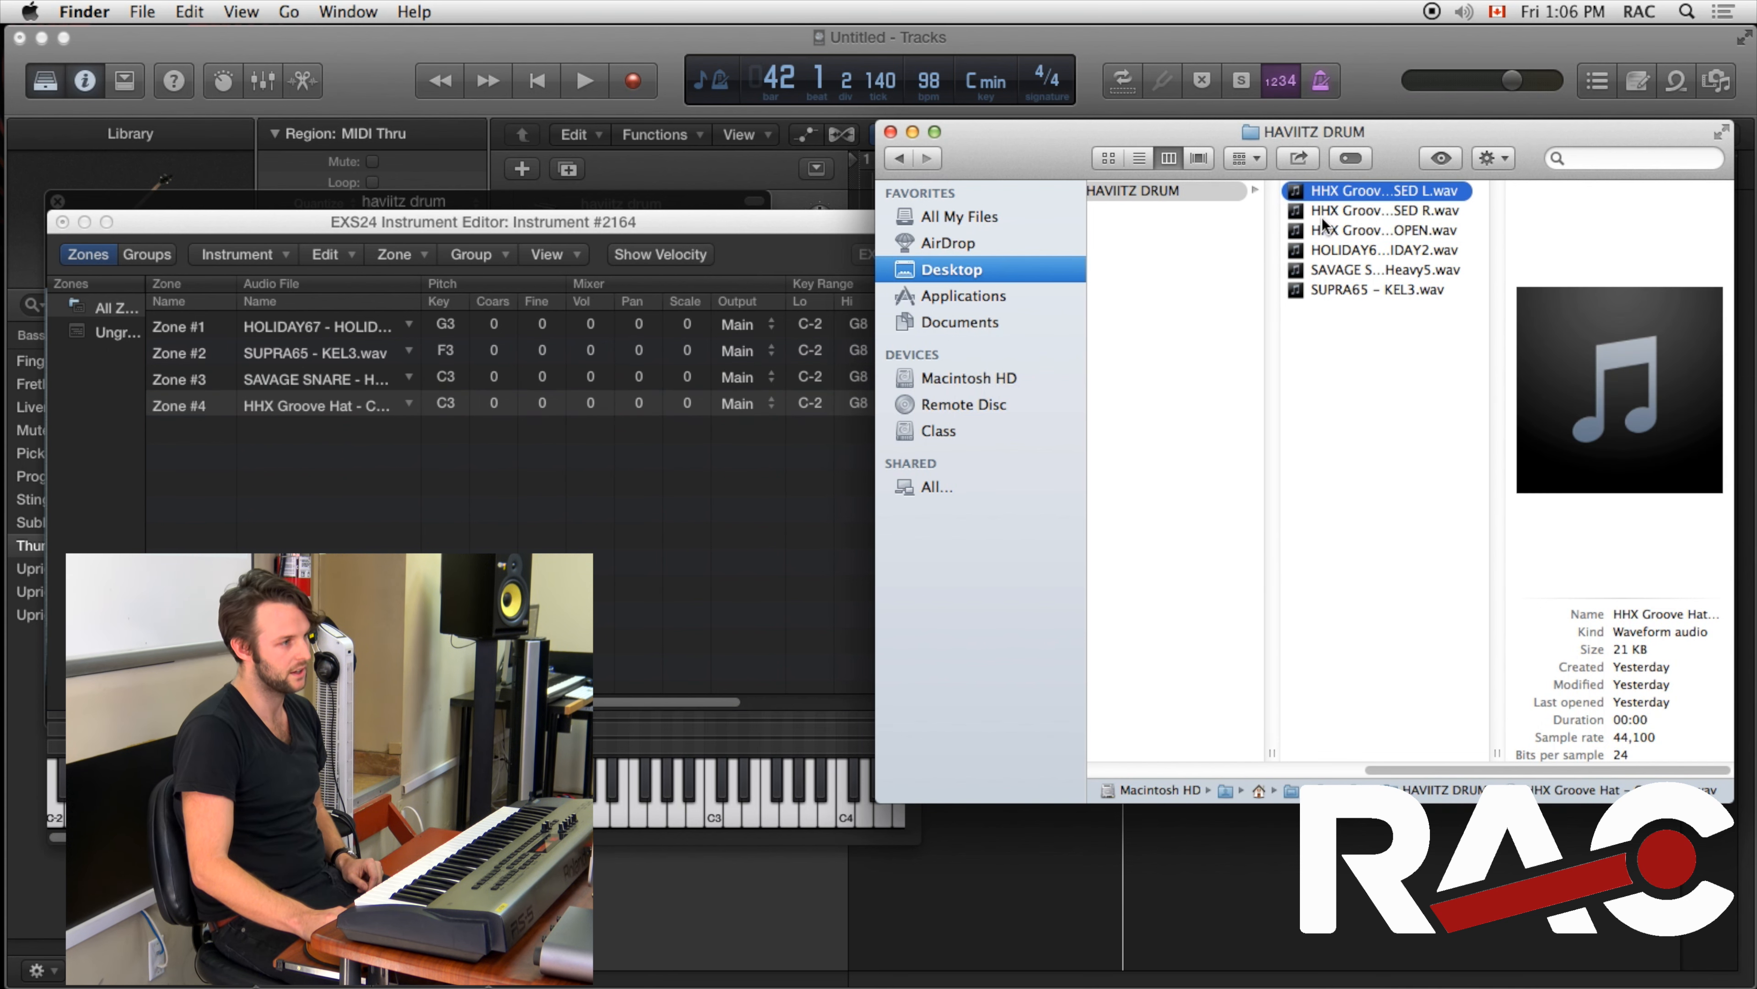
{"action": "left_click", "coordinate": [1353, 211]}
{"action": "left_click_drag", "start_coordinate": [1383, 214], "coordinate": [488, 505]}
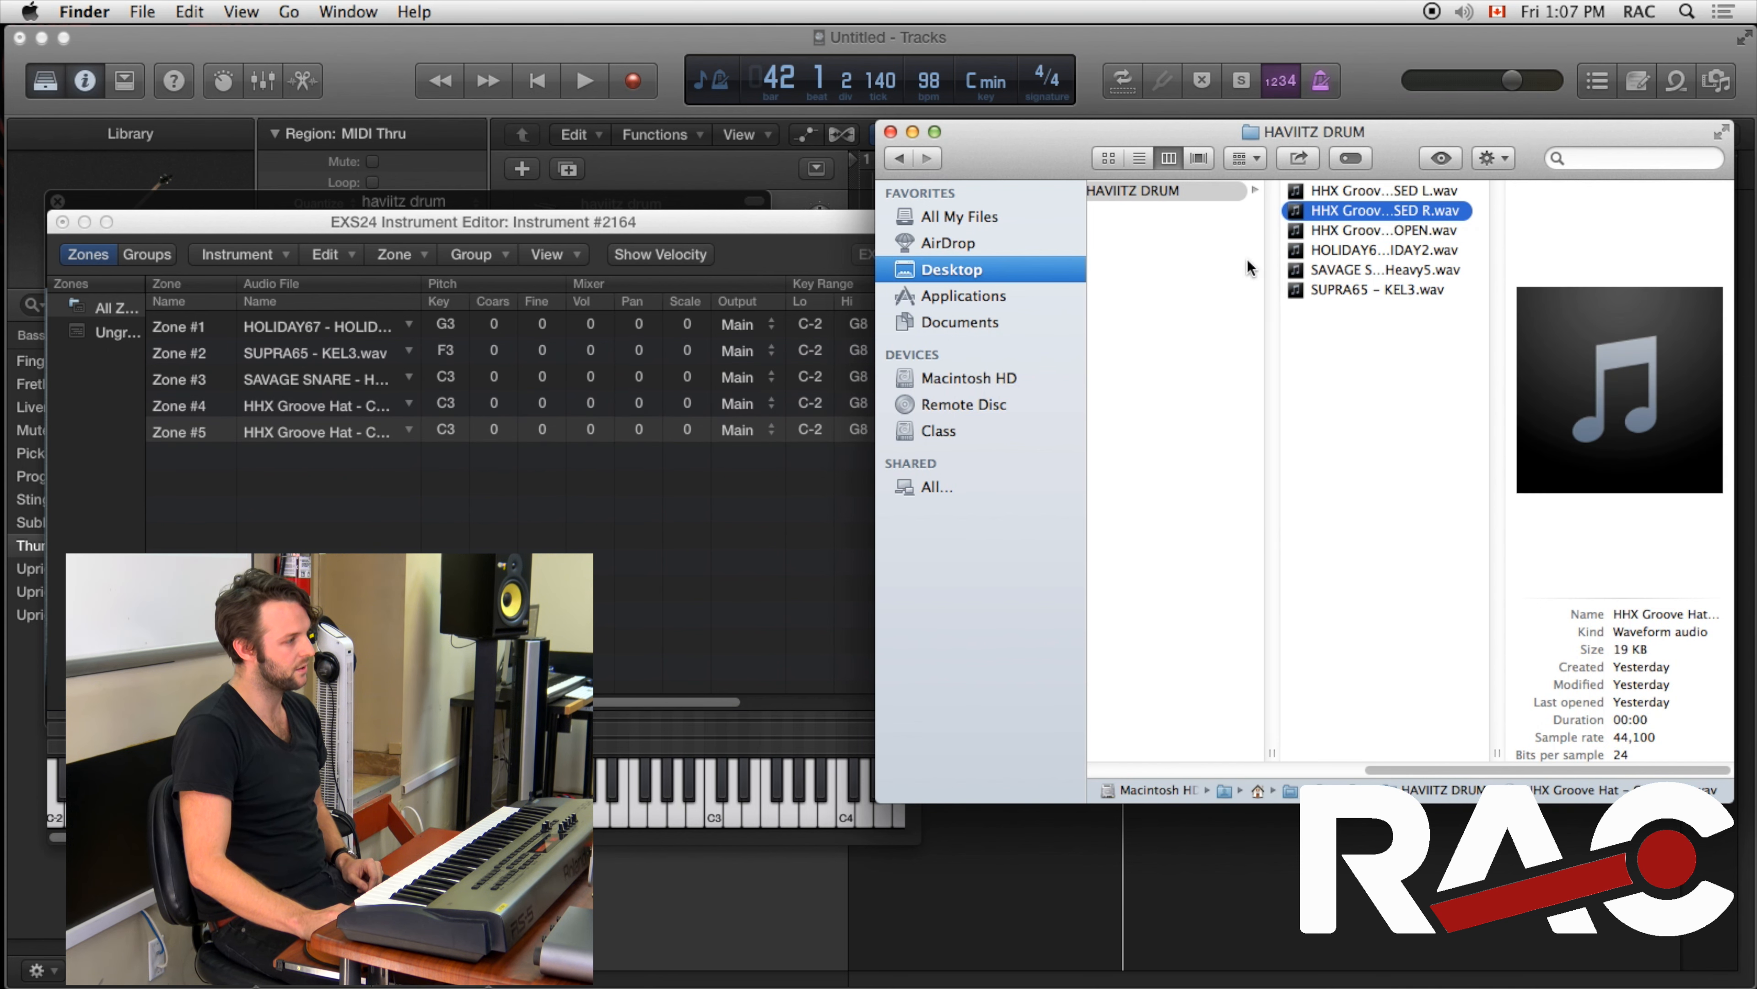
{"action": "left_click", "coordinate": [1415, 232]}
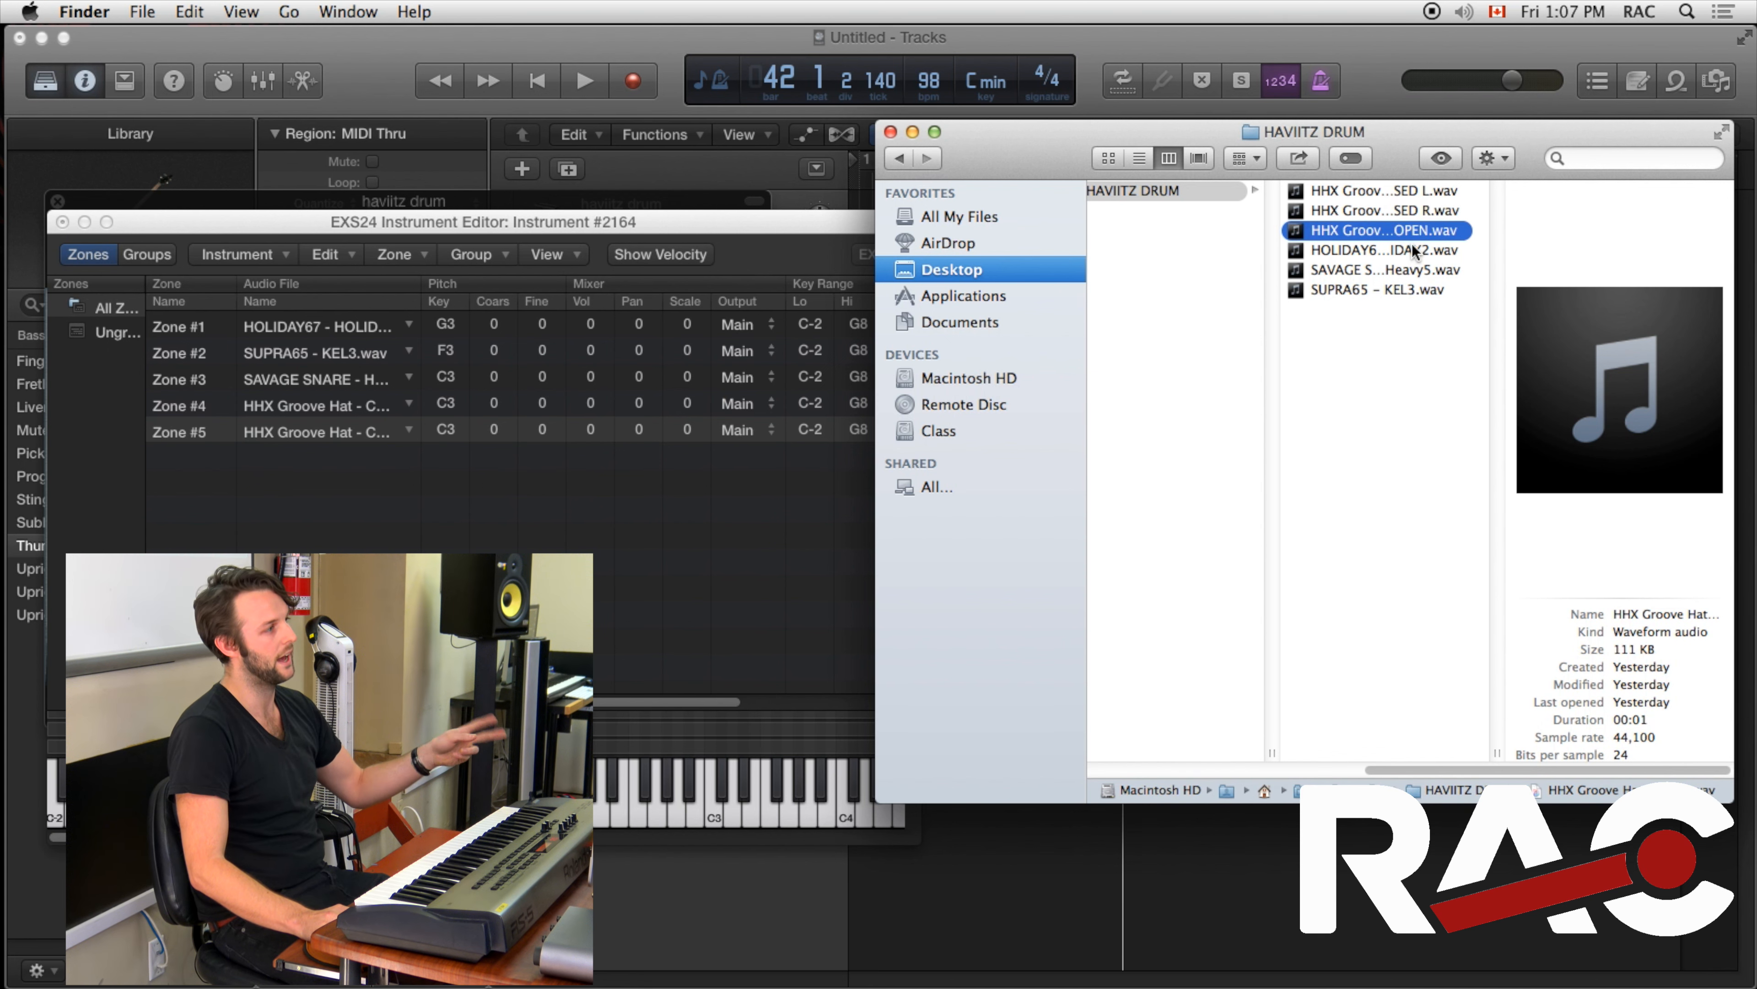
{"action": "left_click_drag", "start_coordinate": [1408, 232], "coordinate": [386, 497]}
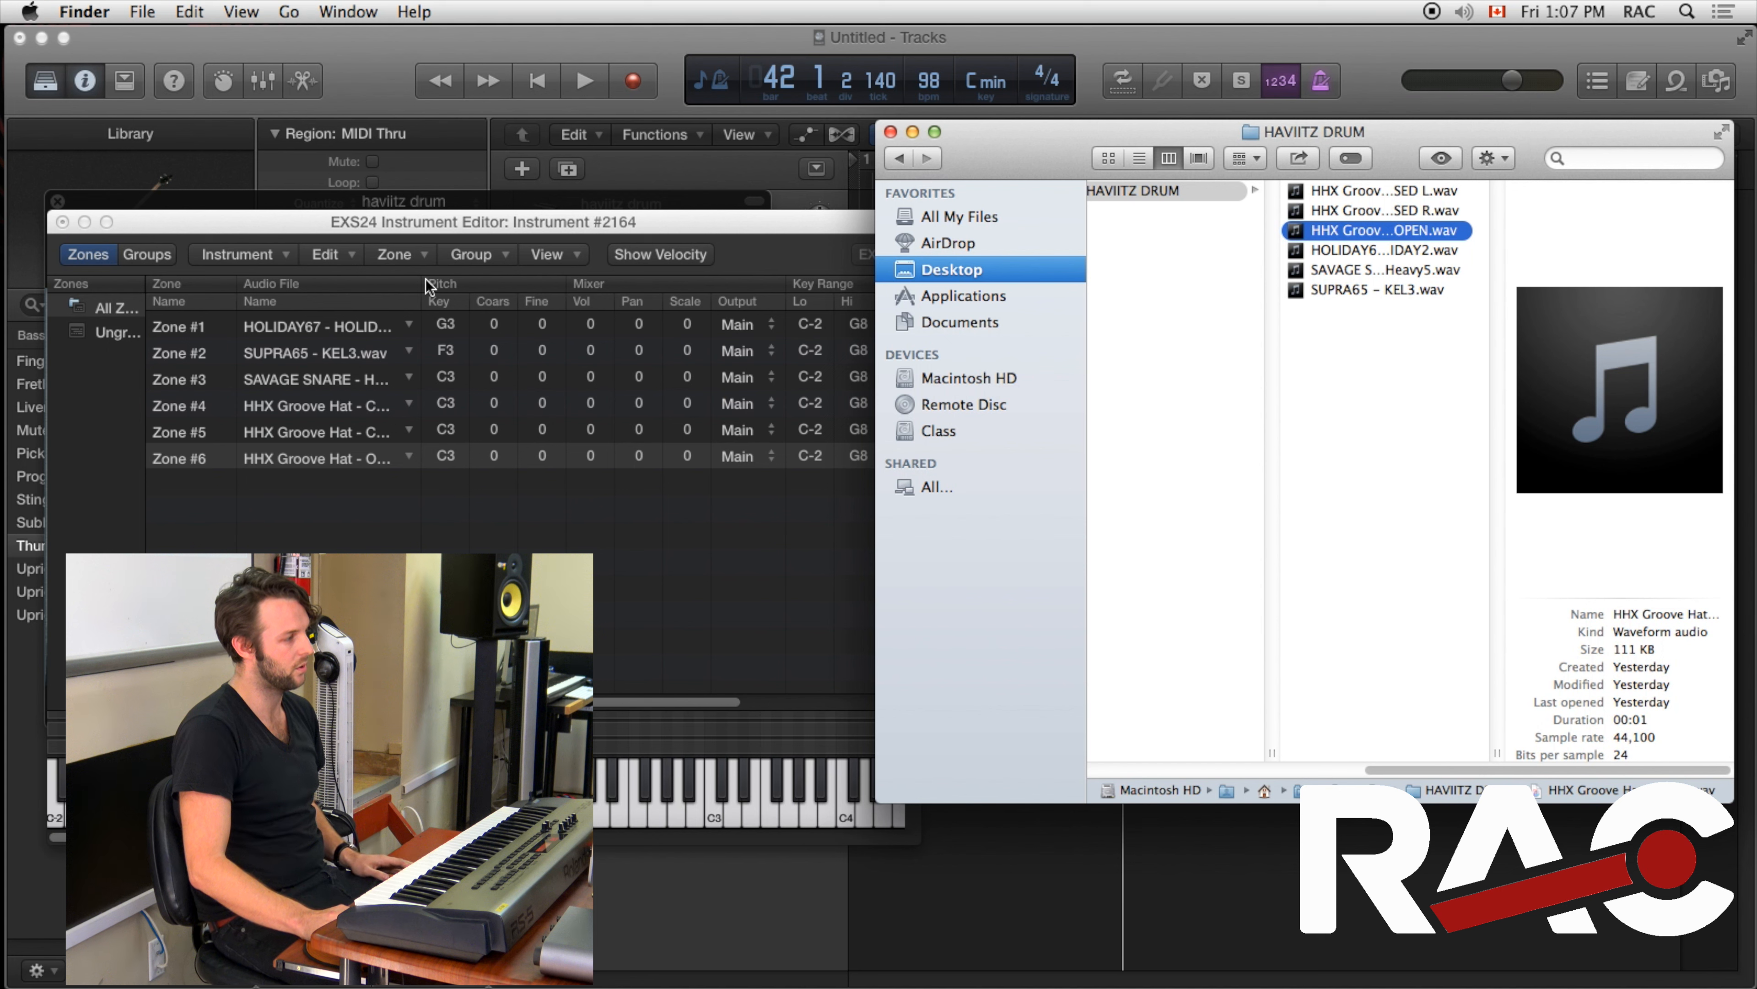
Select the zones in turn to review the loaded samples
{"action": "left_click", "coordinate": [318, 353]}
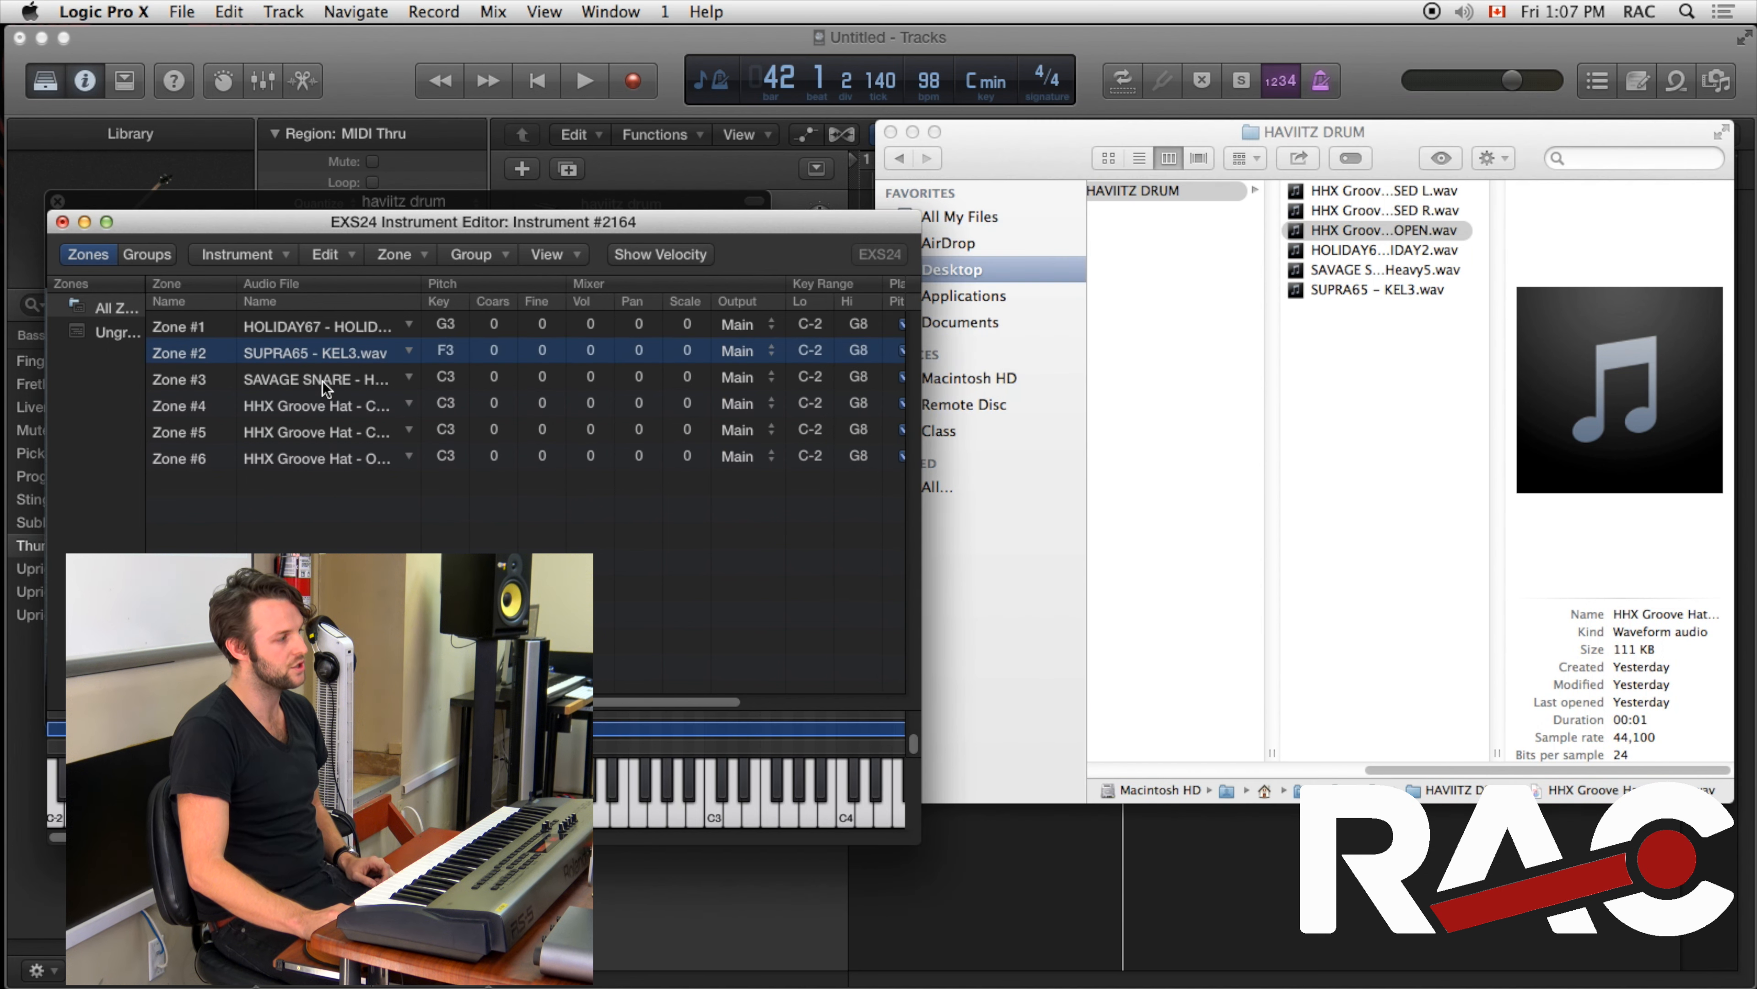
{"action": "left_click", "coordinate": [311, 377]}
{"action": "left_click", "coordinate": [313, 412]}
{"action": "left_click", "coordinate": [308, 430]}
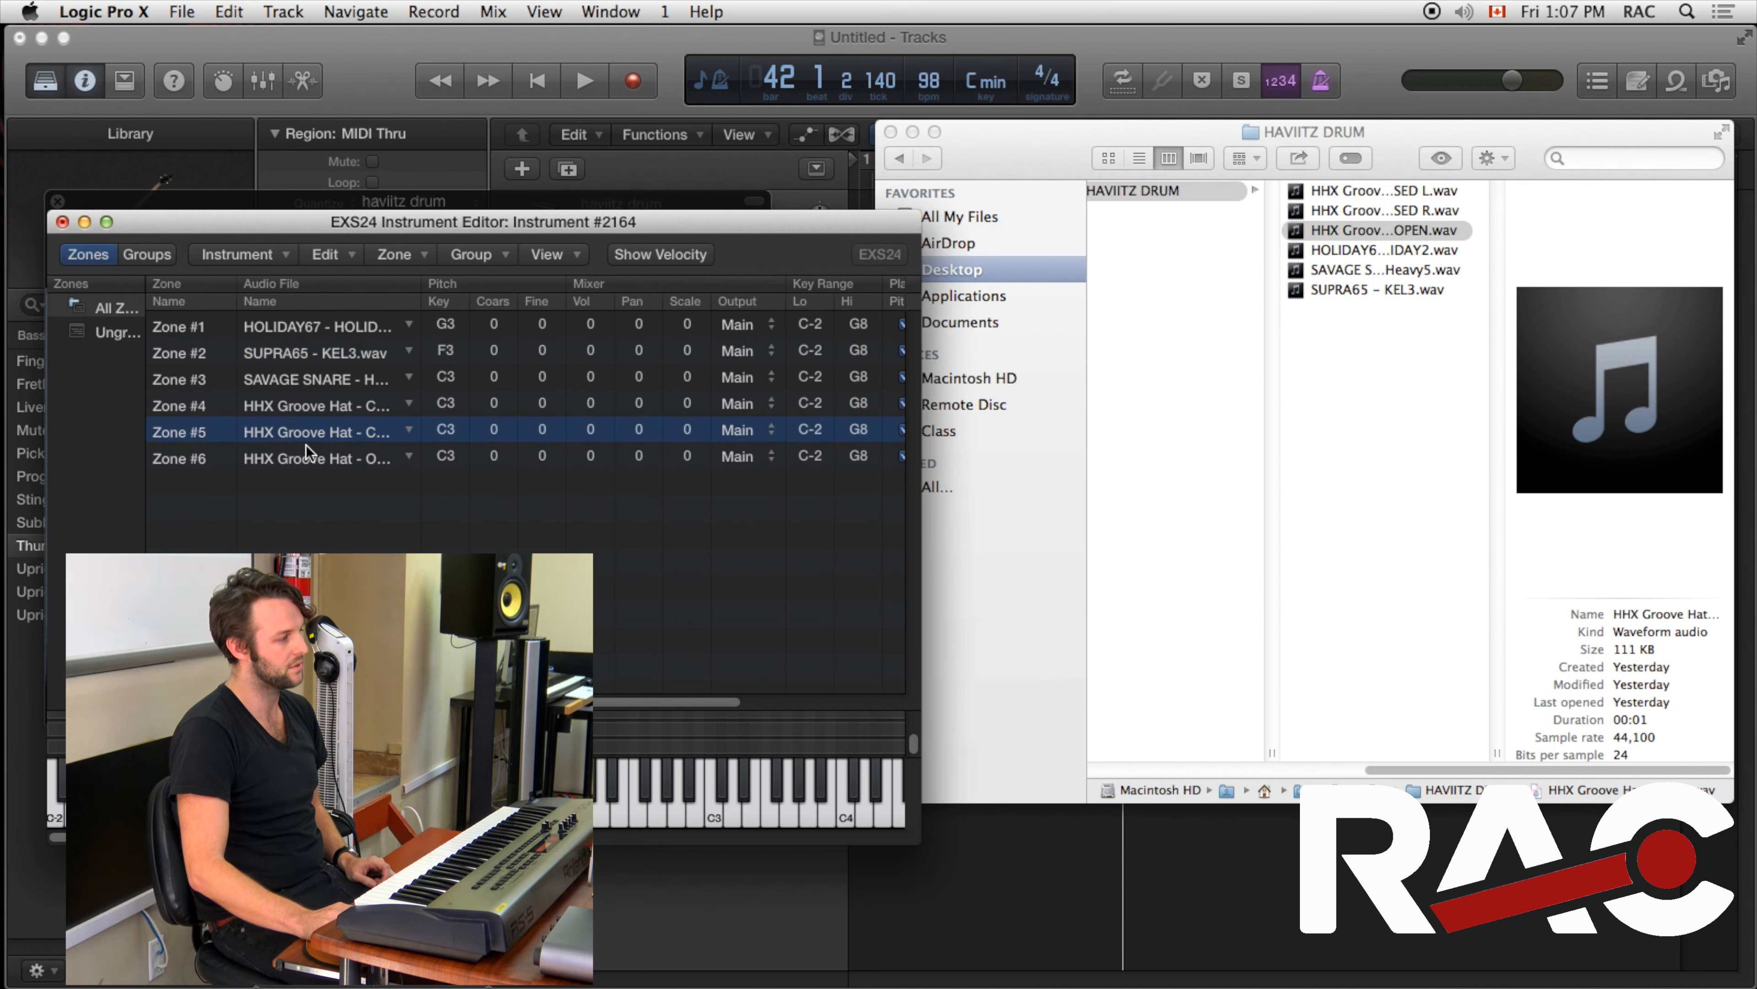
{"action": "left_click", "coordinate": [306, 380]}
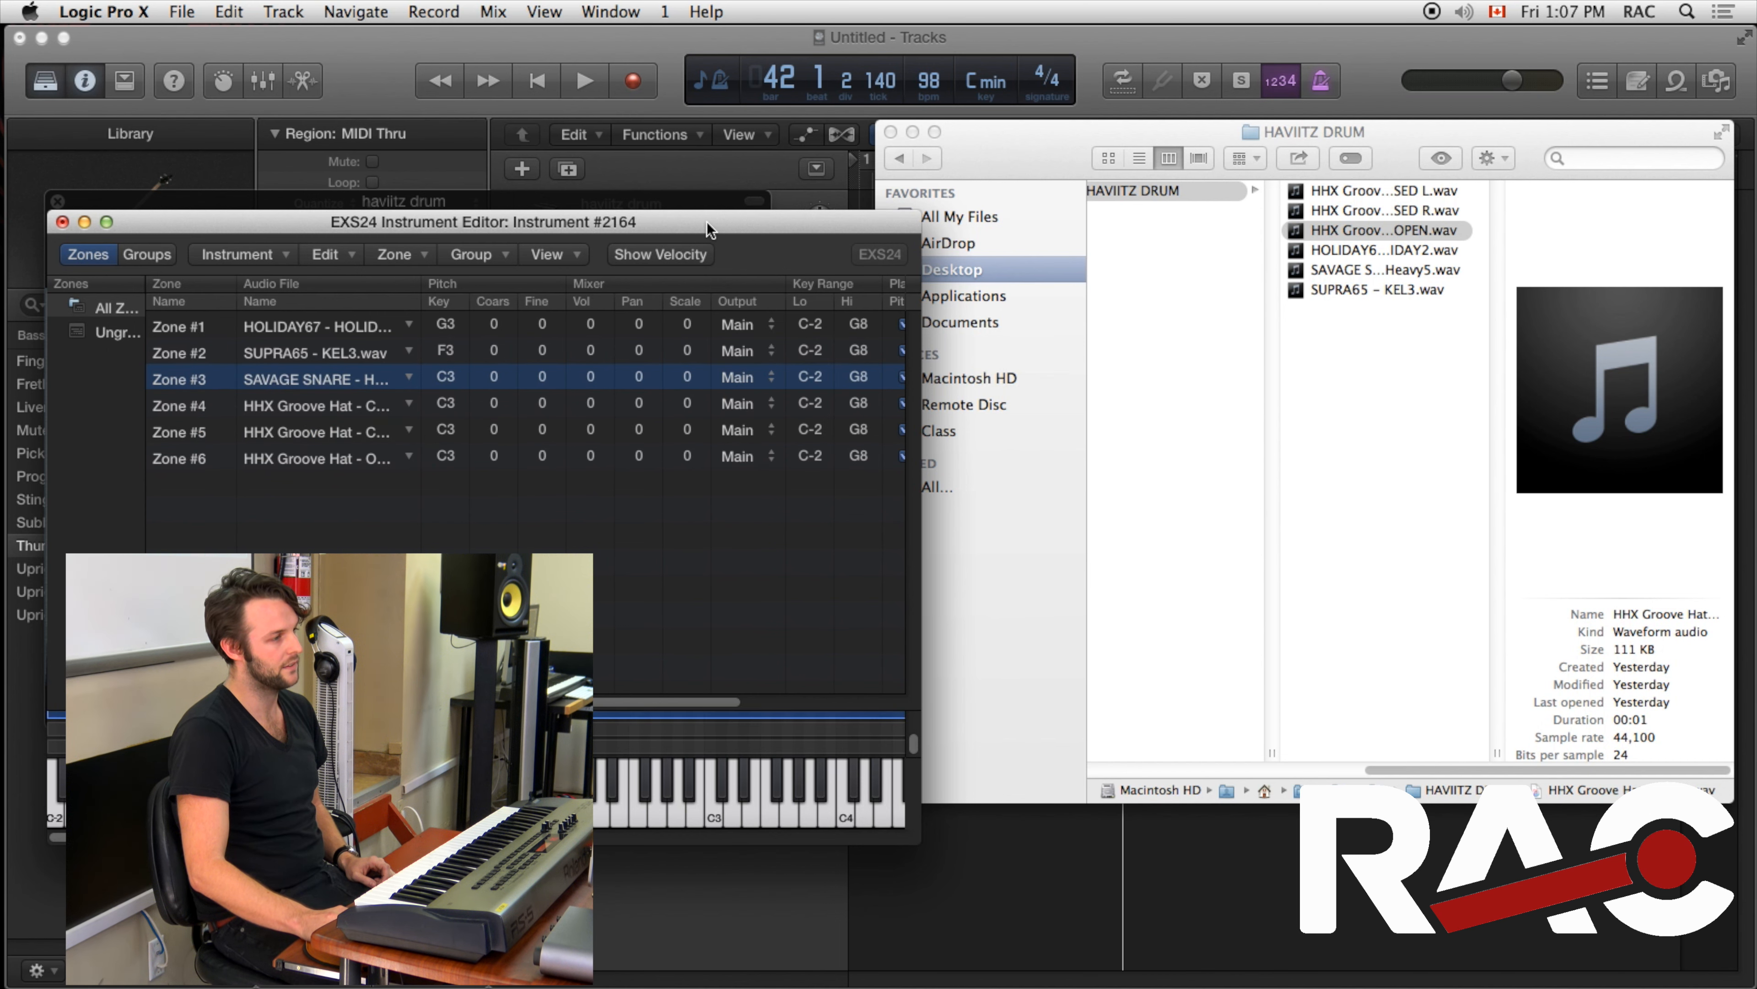
{"action": "left_click_drag", "start_coordinate": [709, 229], "coordinate": [736, 220]}
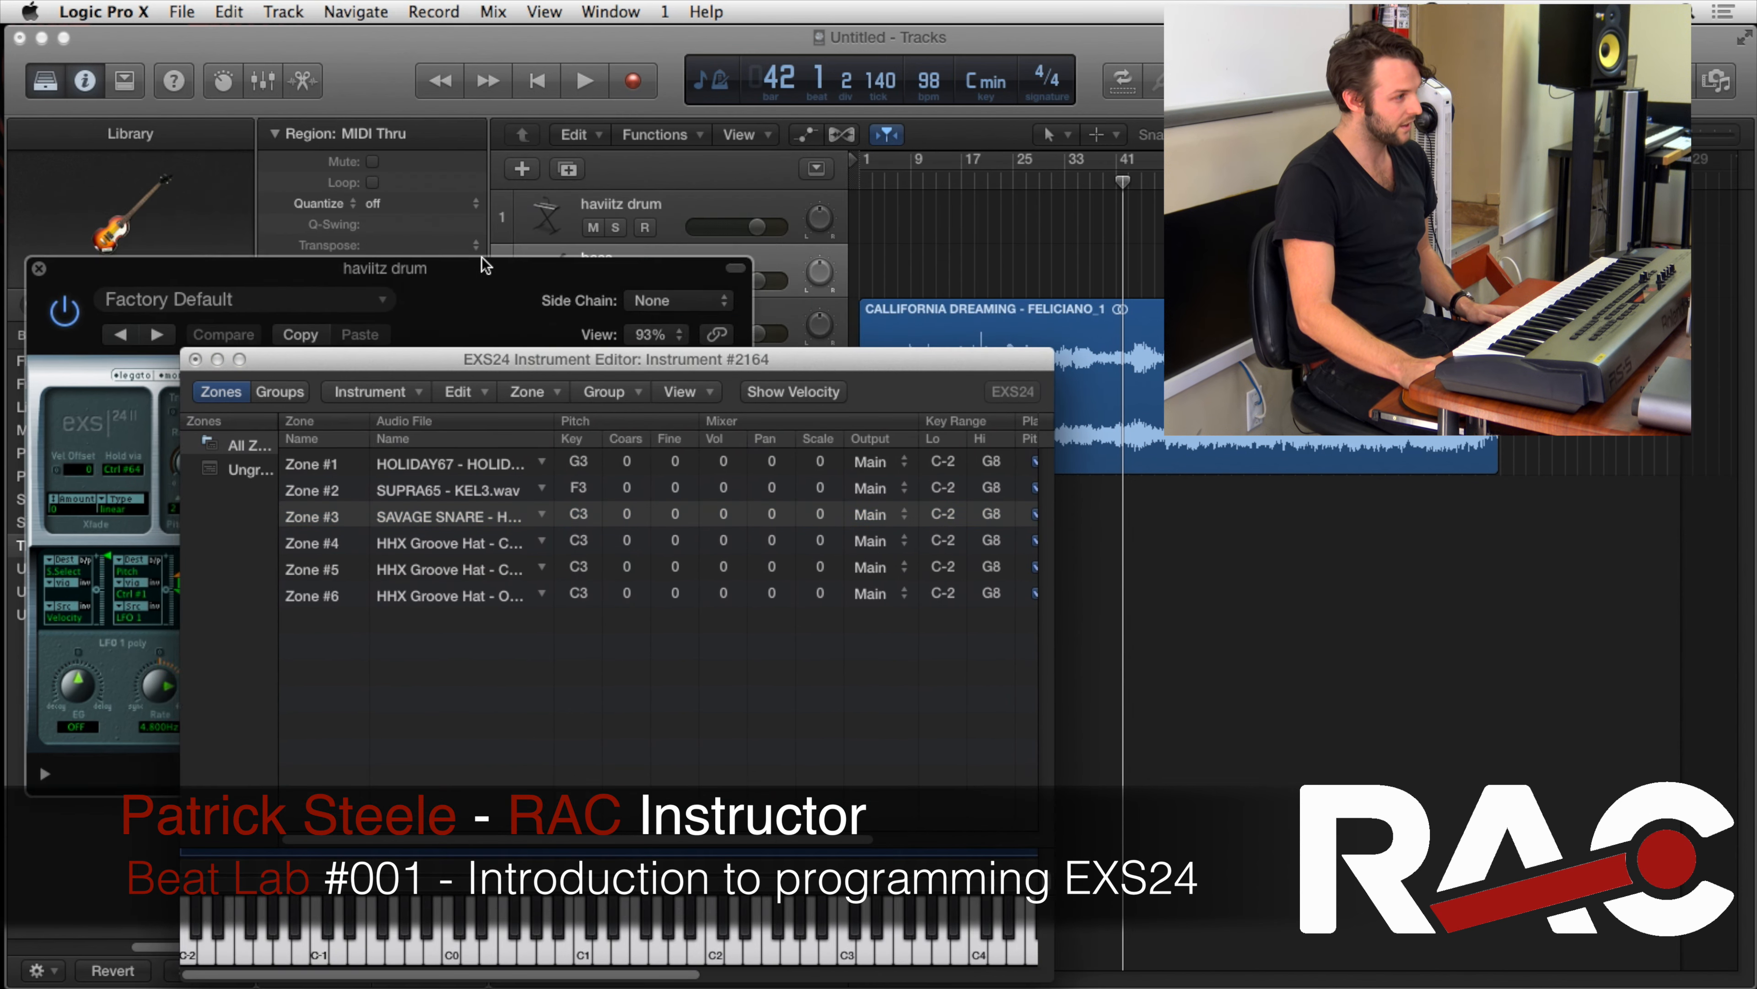
{"action": "left_click_drag", "start_coordinate": [482, 259], "coordinate": [471, 326]}
{"action": "left_click", "coordinate": [607, 202]}
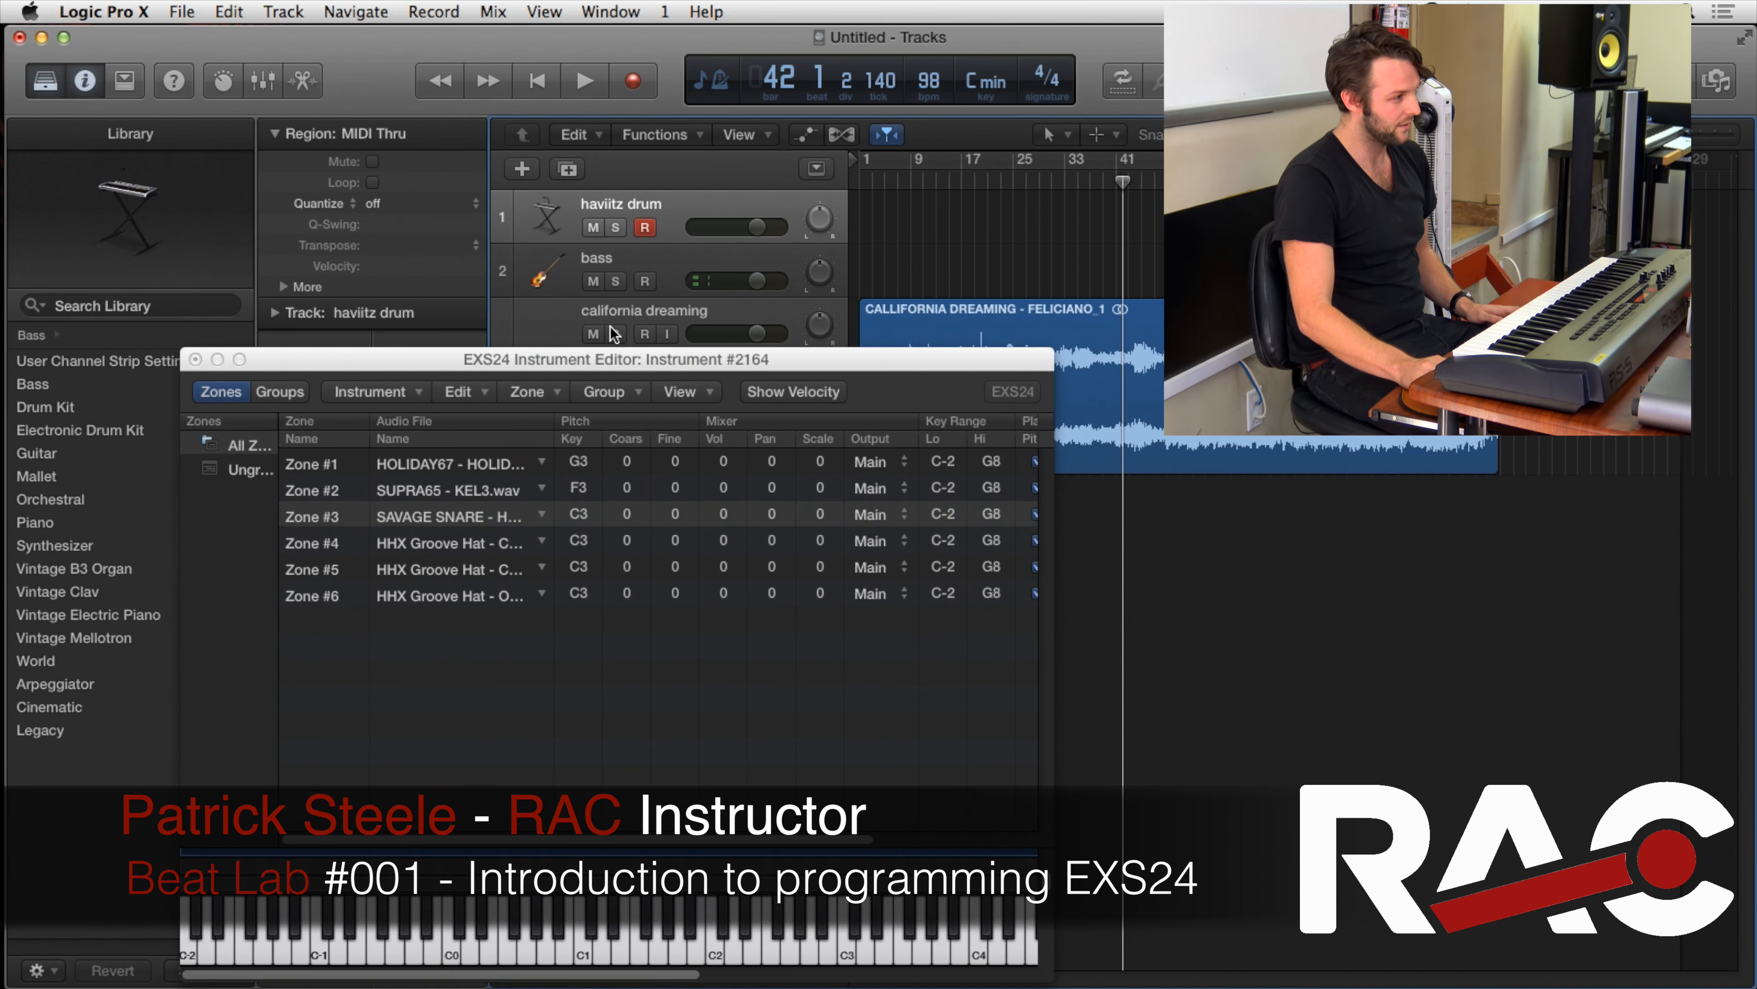
{"action": "left_click_drag", "start_coordinate": [610, 360], "coordinate": [618, 242]}
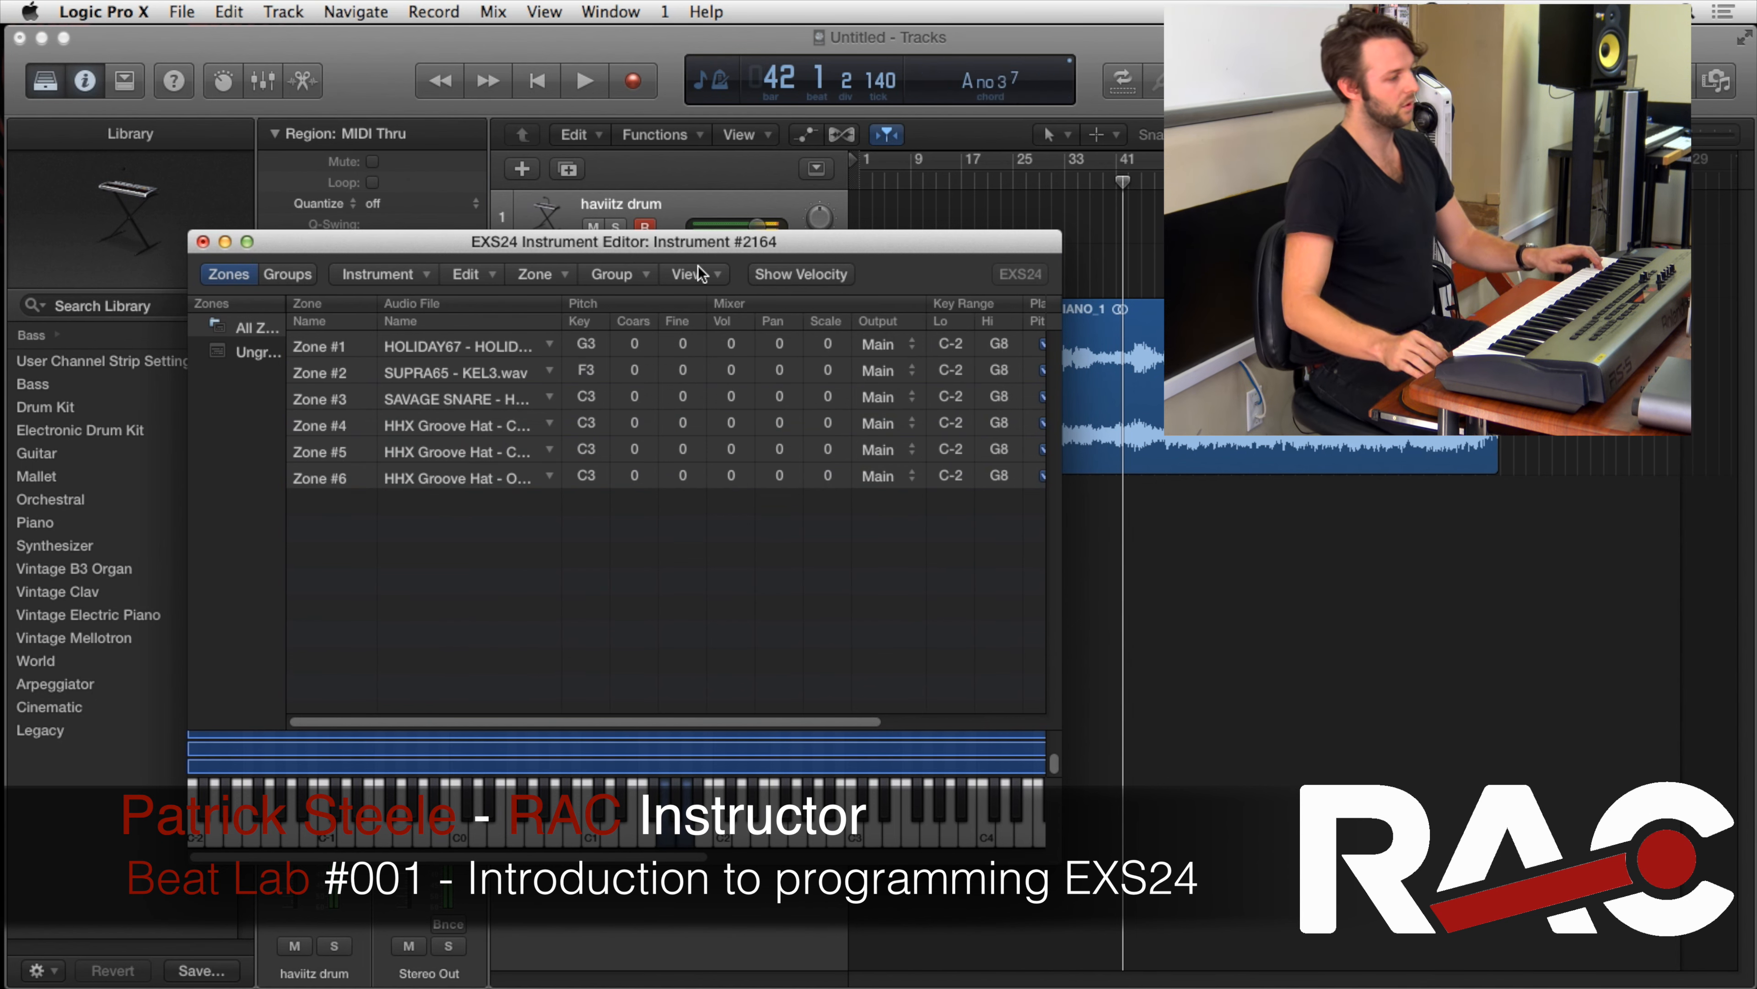
{"action": "left_click_drag", "start_coordinate": [723, 242], "coordinate": [701, 193]}
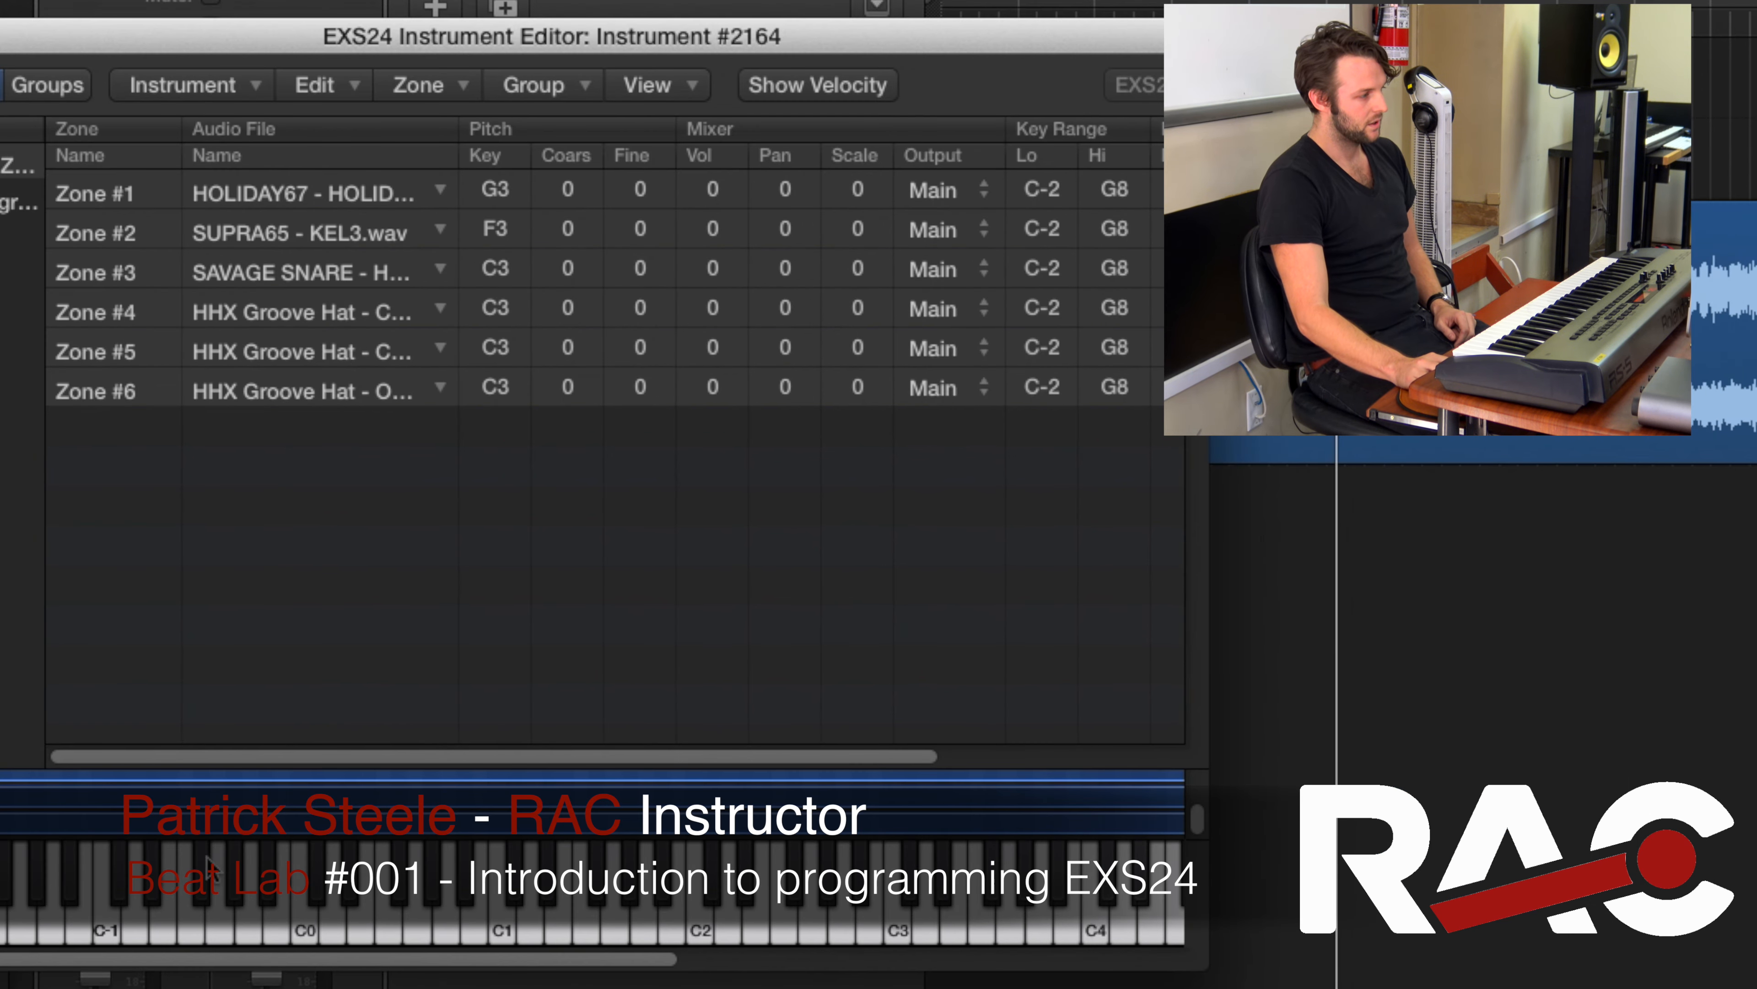
Set the root key of the zones to C1
{"action": "double_click", "coordinate": [509, 193]}
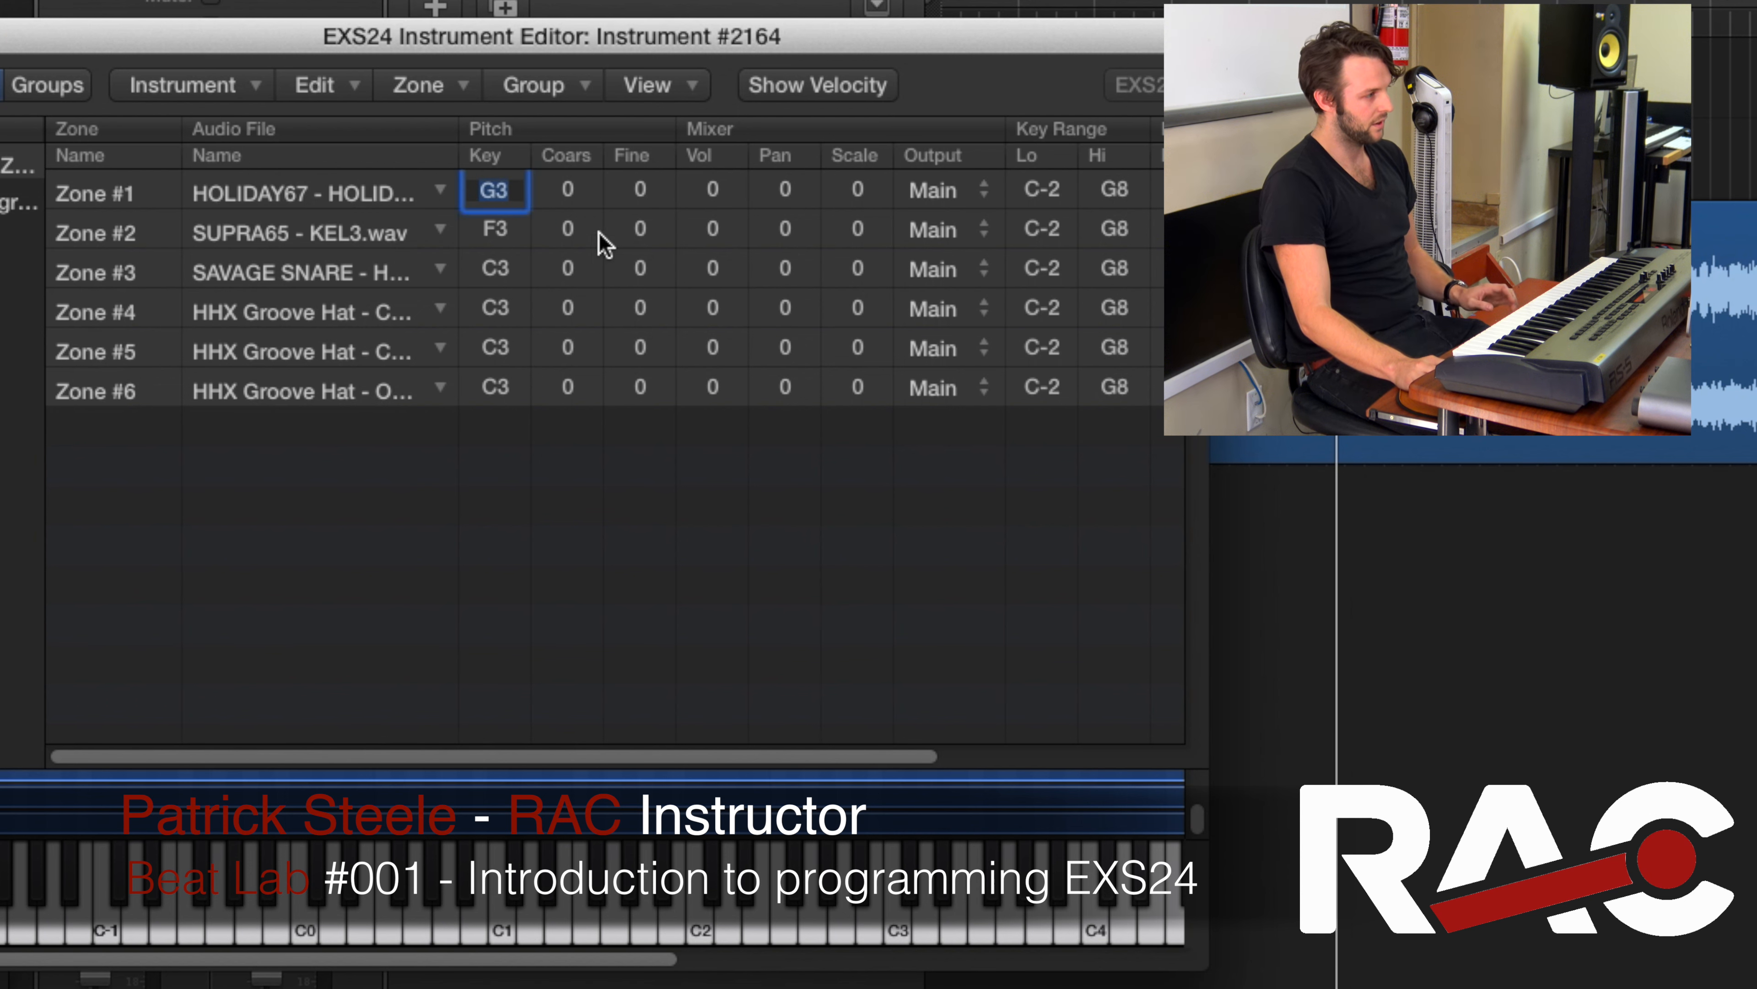
{"action": "type", "text": "c1"}
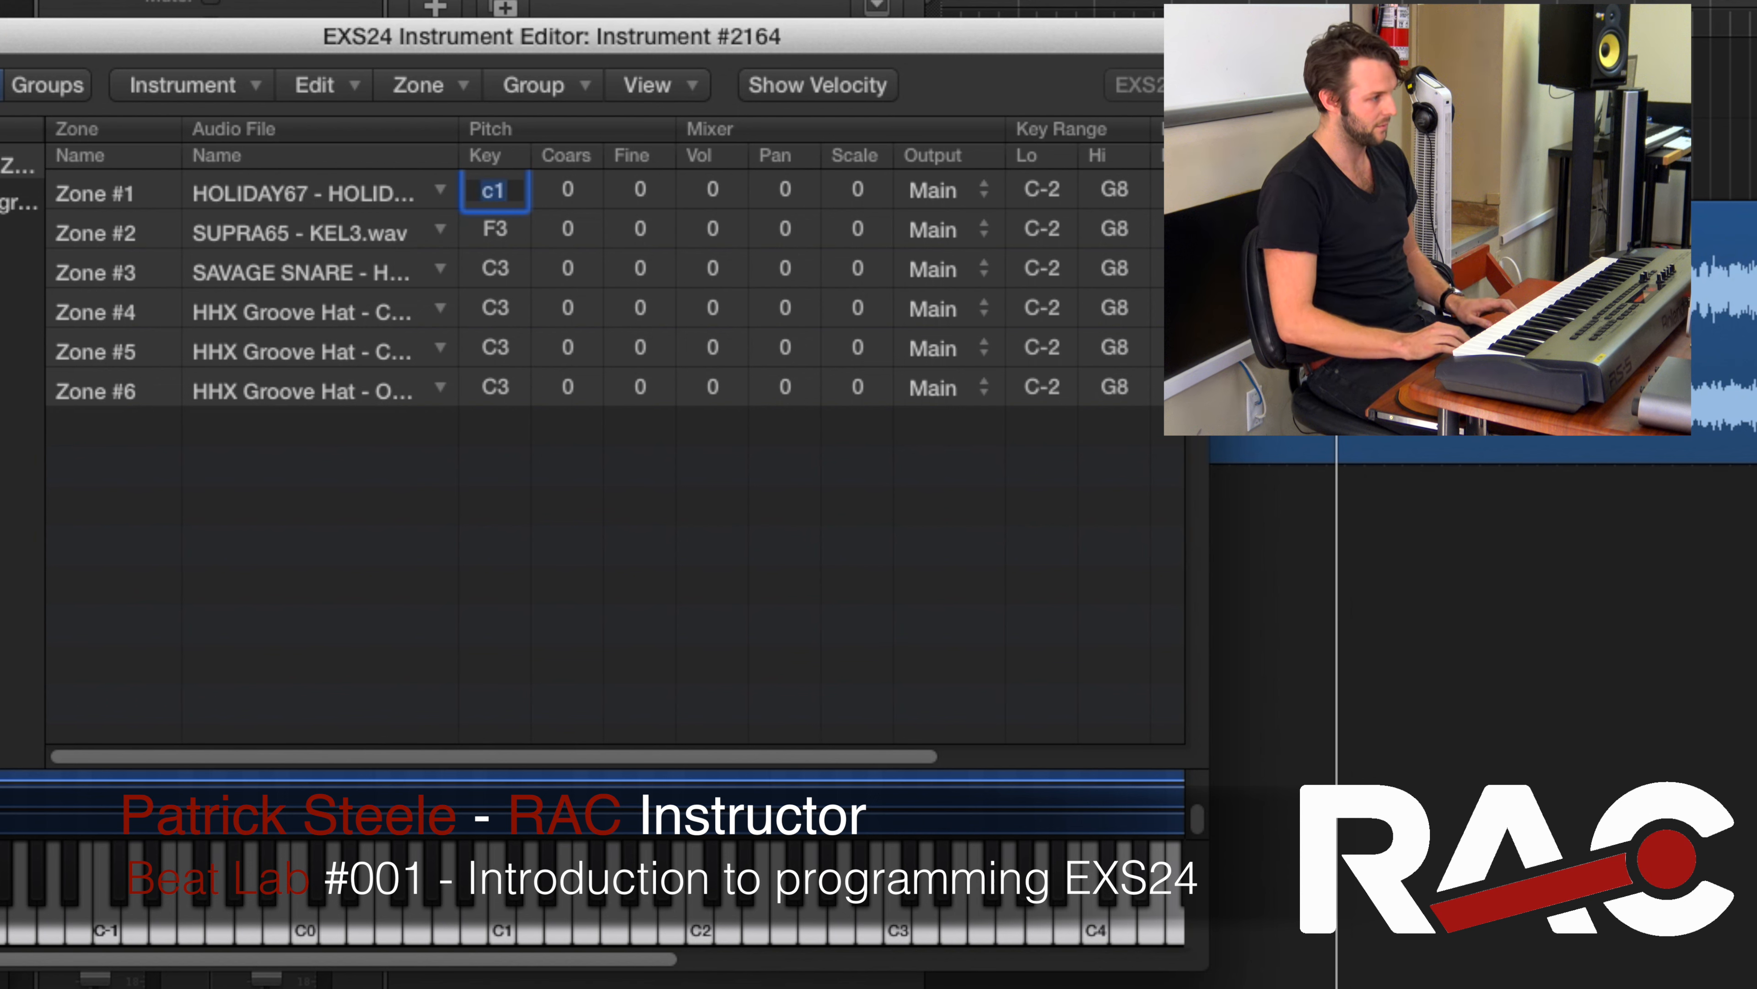
{"action": "key", "text": "Return"}
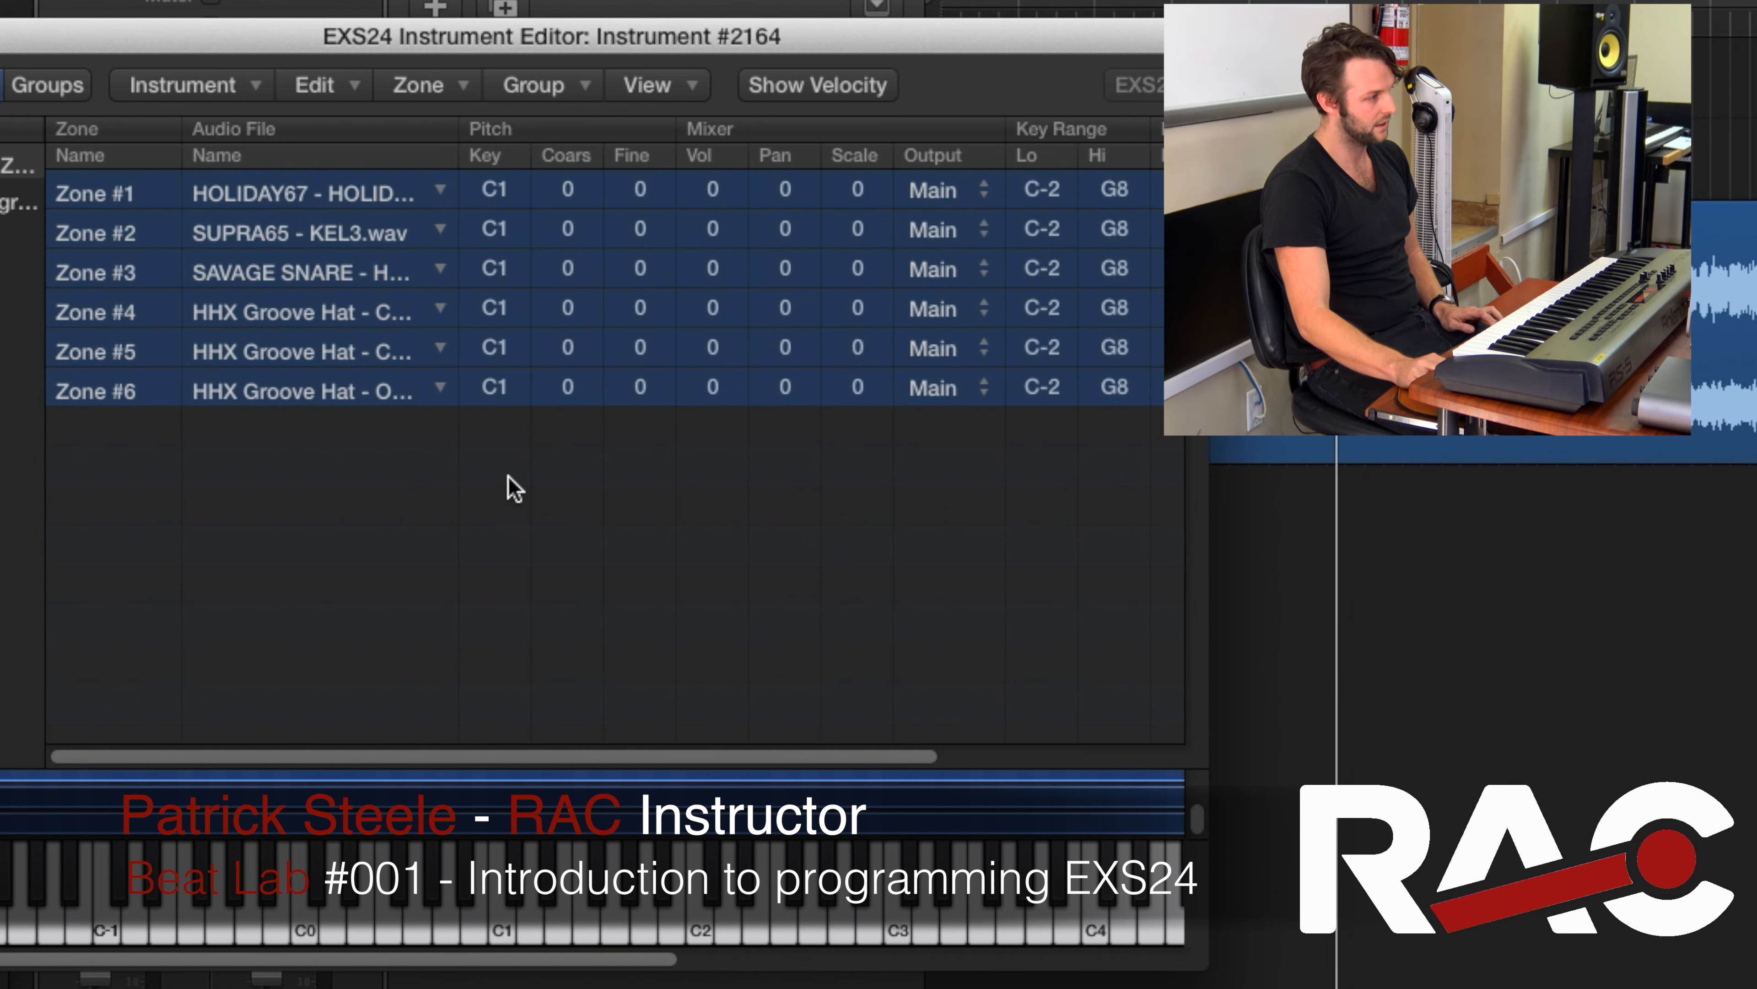
{"action": "left_click", "coordinate": [516, 451]}
{"action": "double_click", "coordinate": [505, 195]}
{"action": "key", "text": "Return"}
Set the root key of Zone #2 and Zone #3 to D1
{"action": "double_click", "coordinate": [482, 239]}
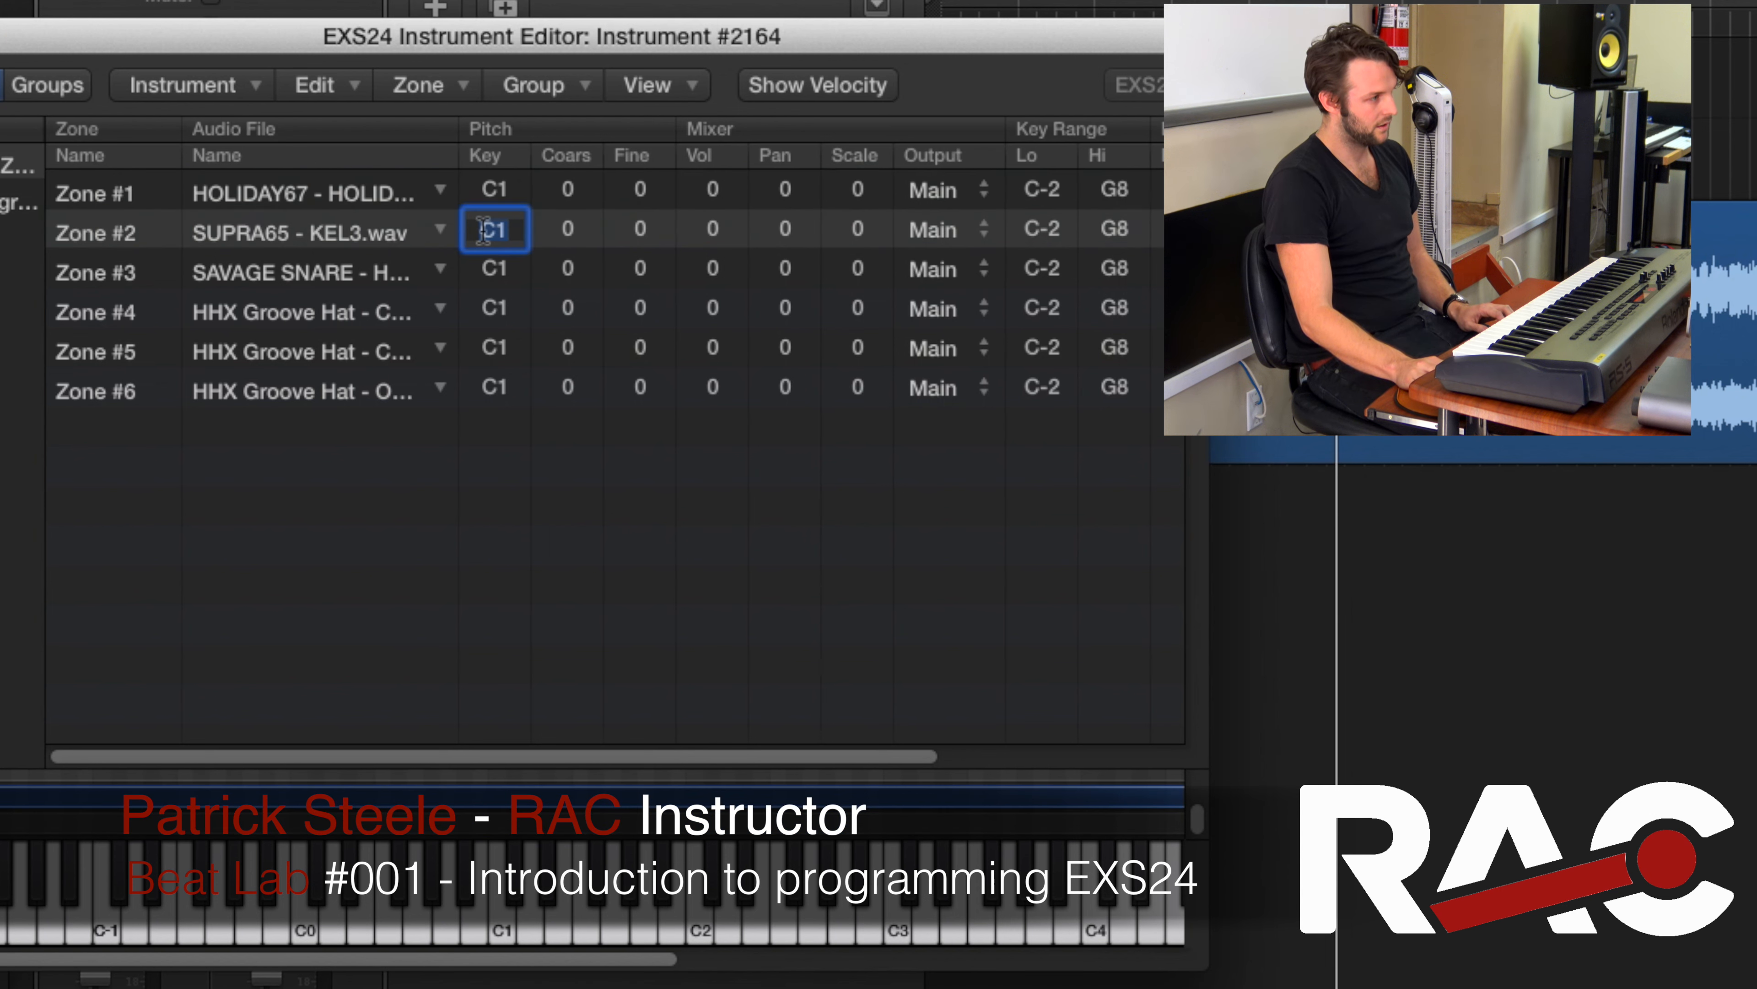
{"action": "type", "text": "d"}
{"action": "key", "text": "Return"}
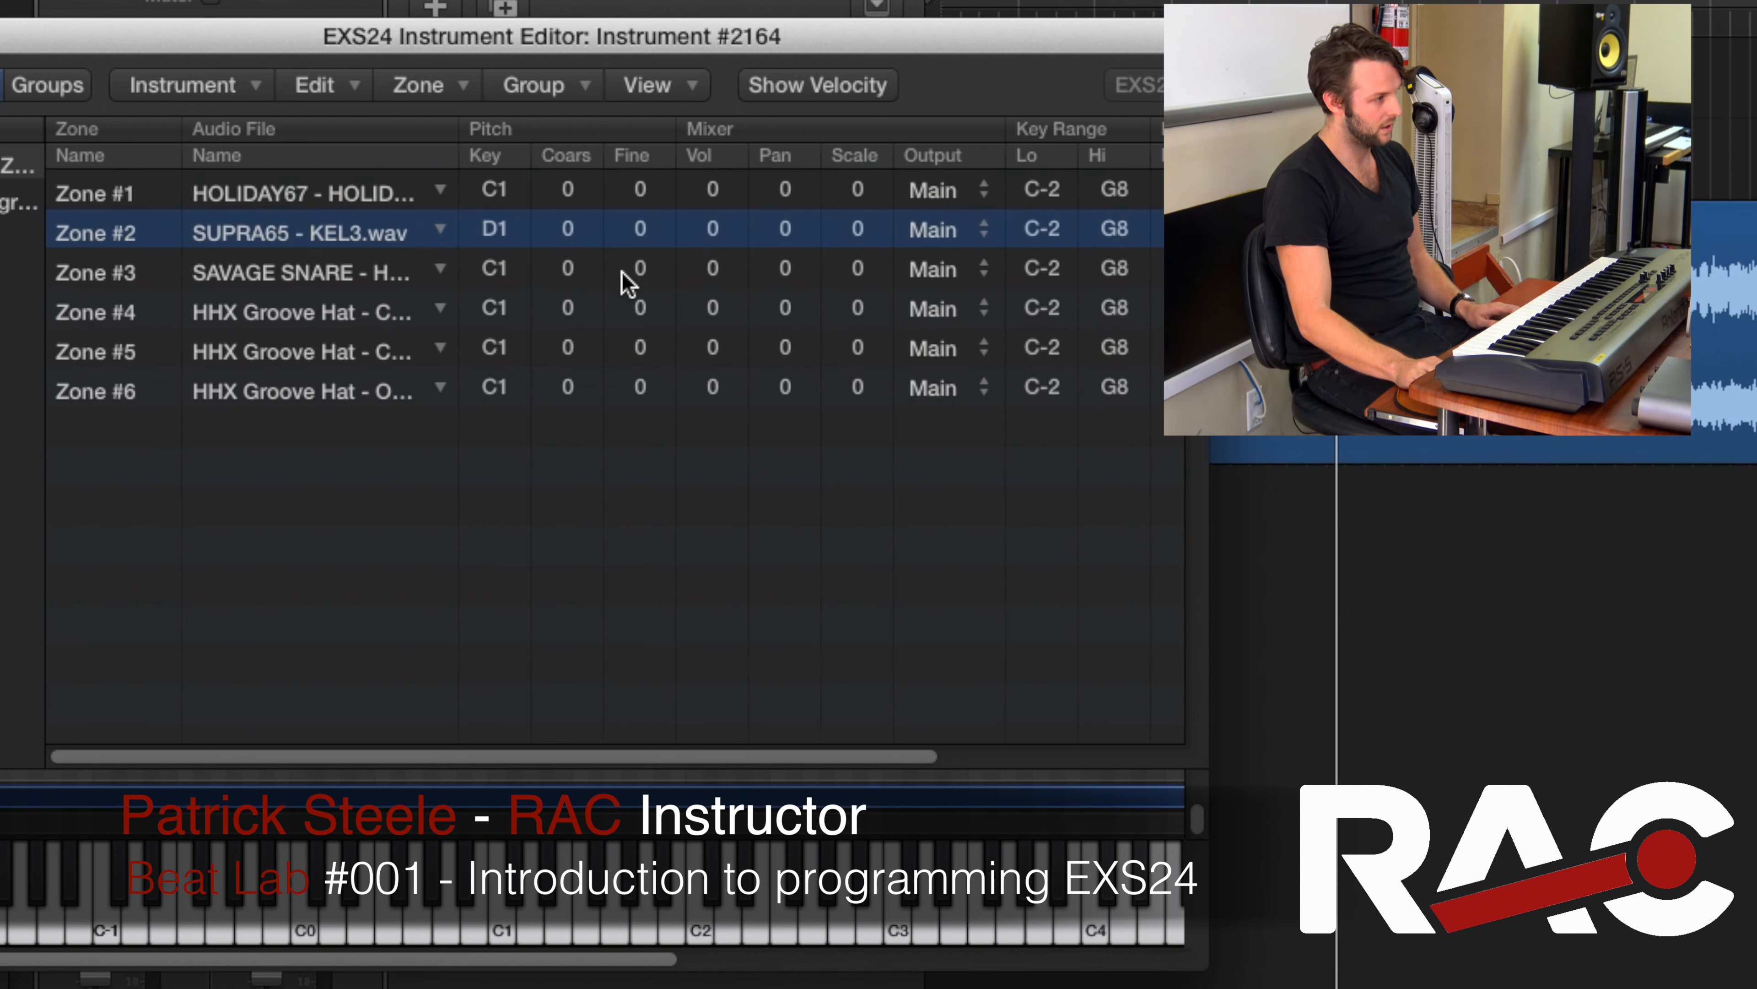
{"action": "double_click", "coordinate": [502, 273]}
{"action": "type", "text": "d"}
{"action": "key", "text": "Return"}
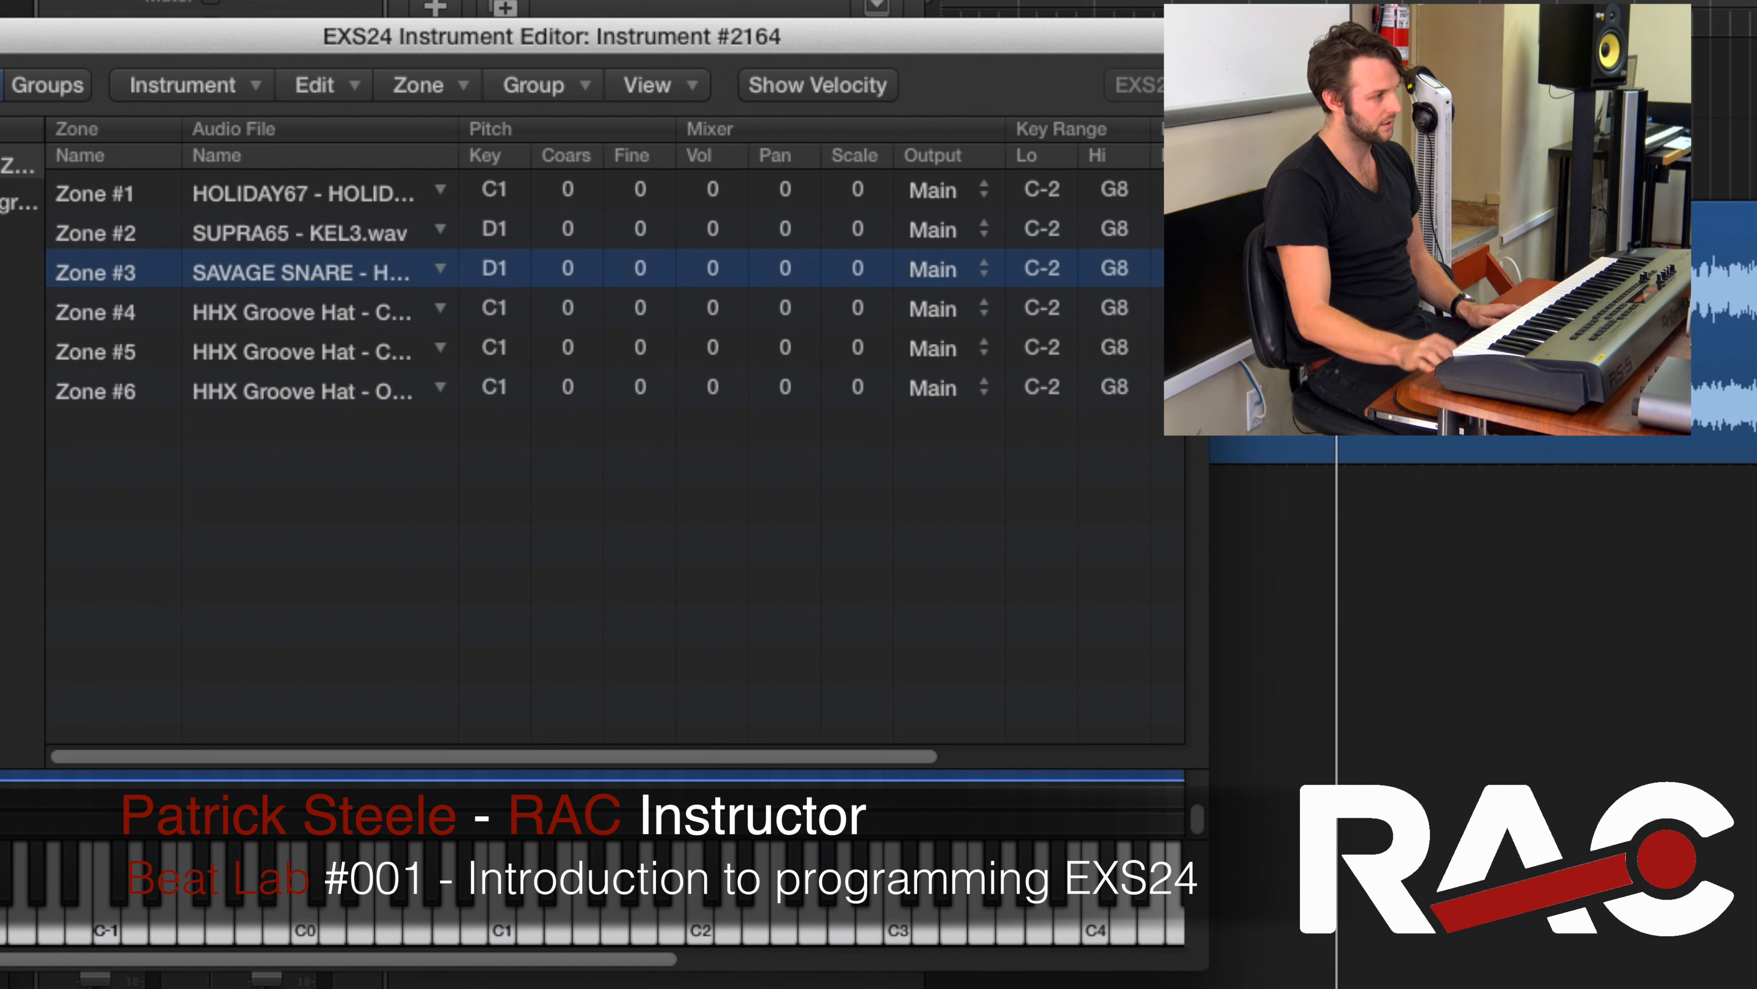
Set the root keys of Zone #4 to F#1 and Zone #5 to G#1
{"action": "double_click", "coordinate": [494, 299]}
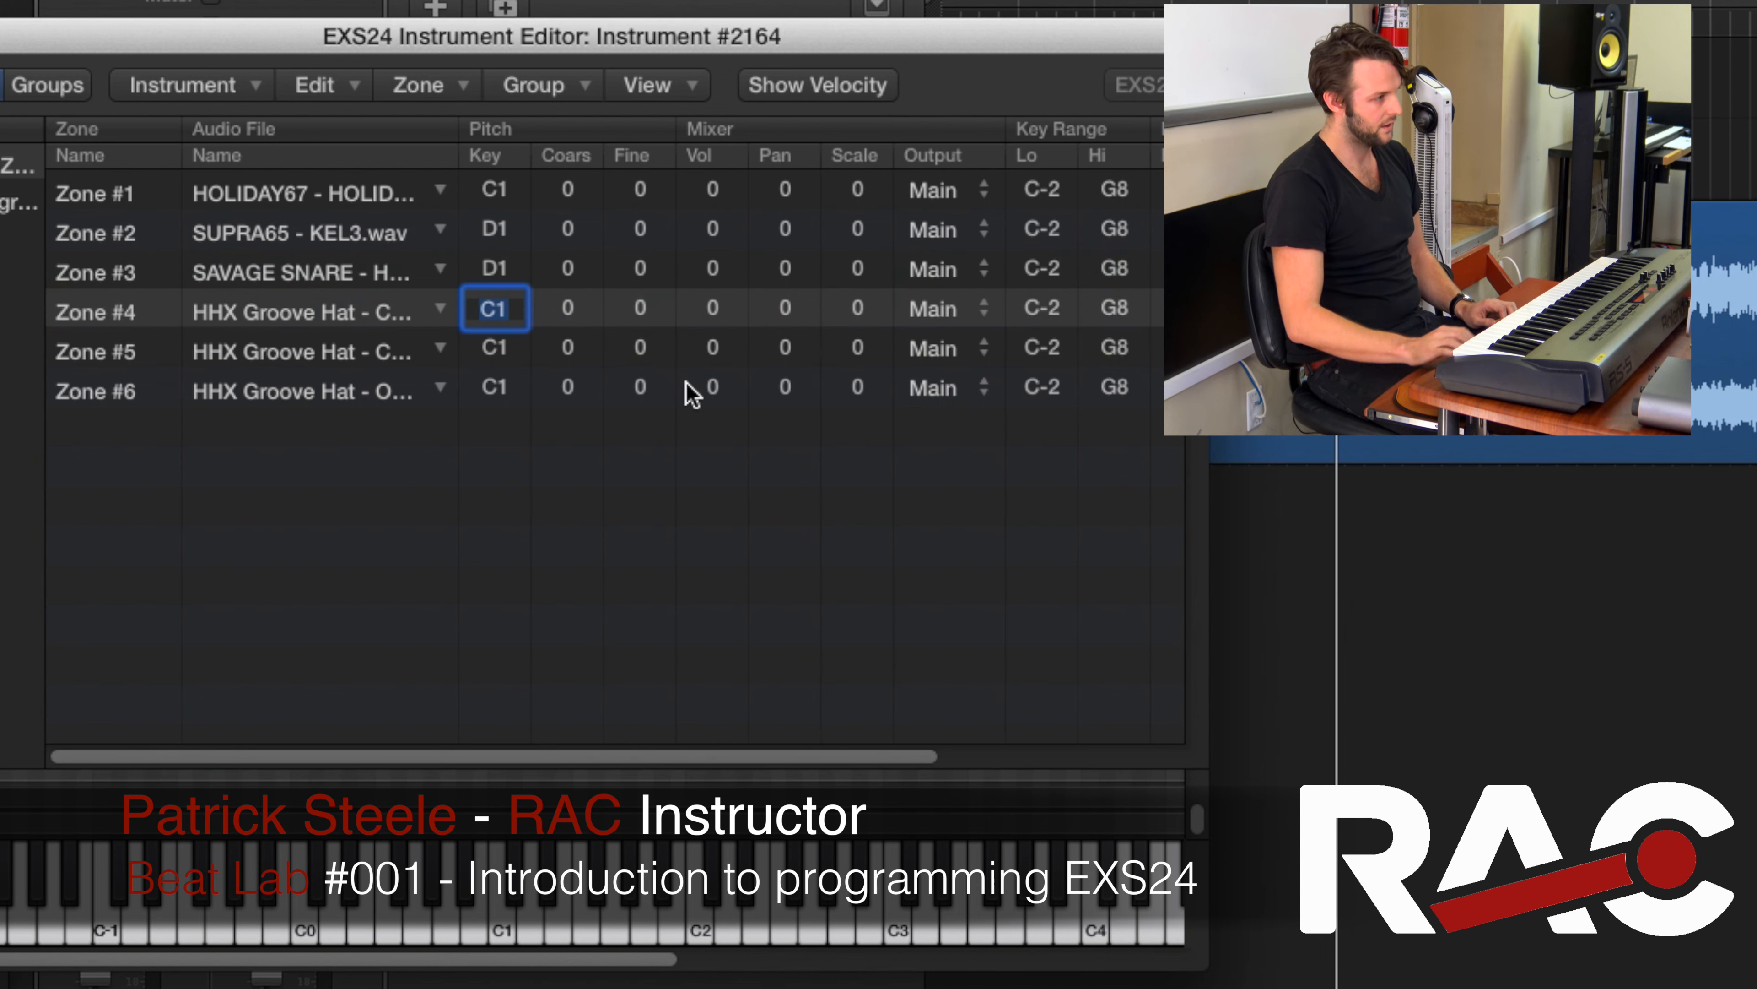
{"action": "type", "text": "f#"}
{"action": "key", "text": "Return"}
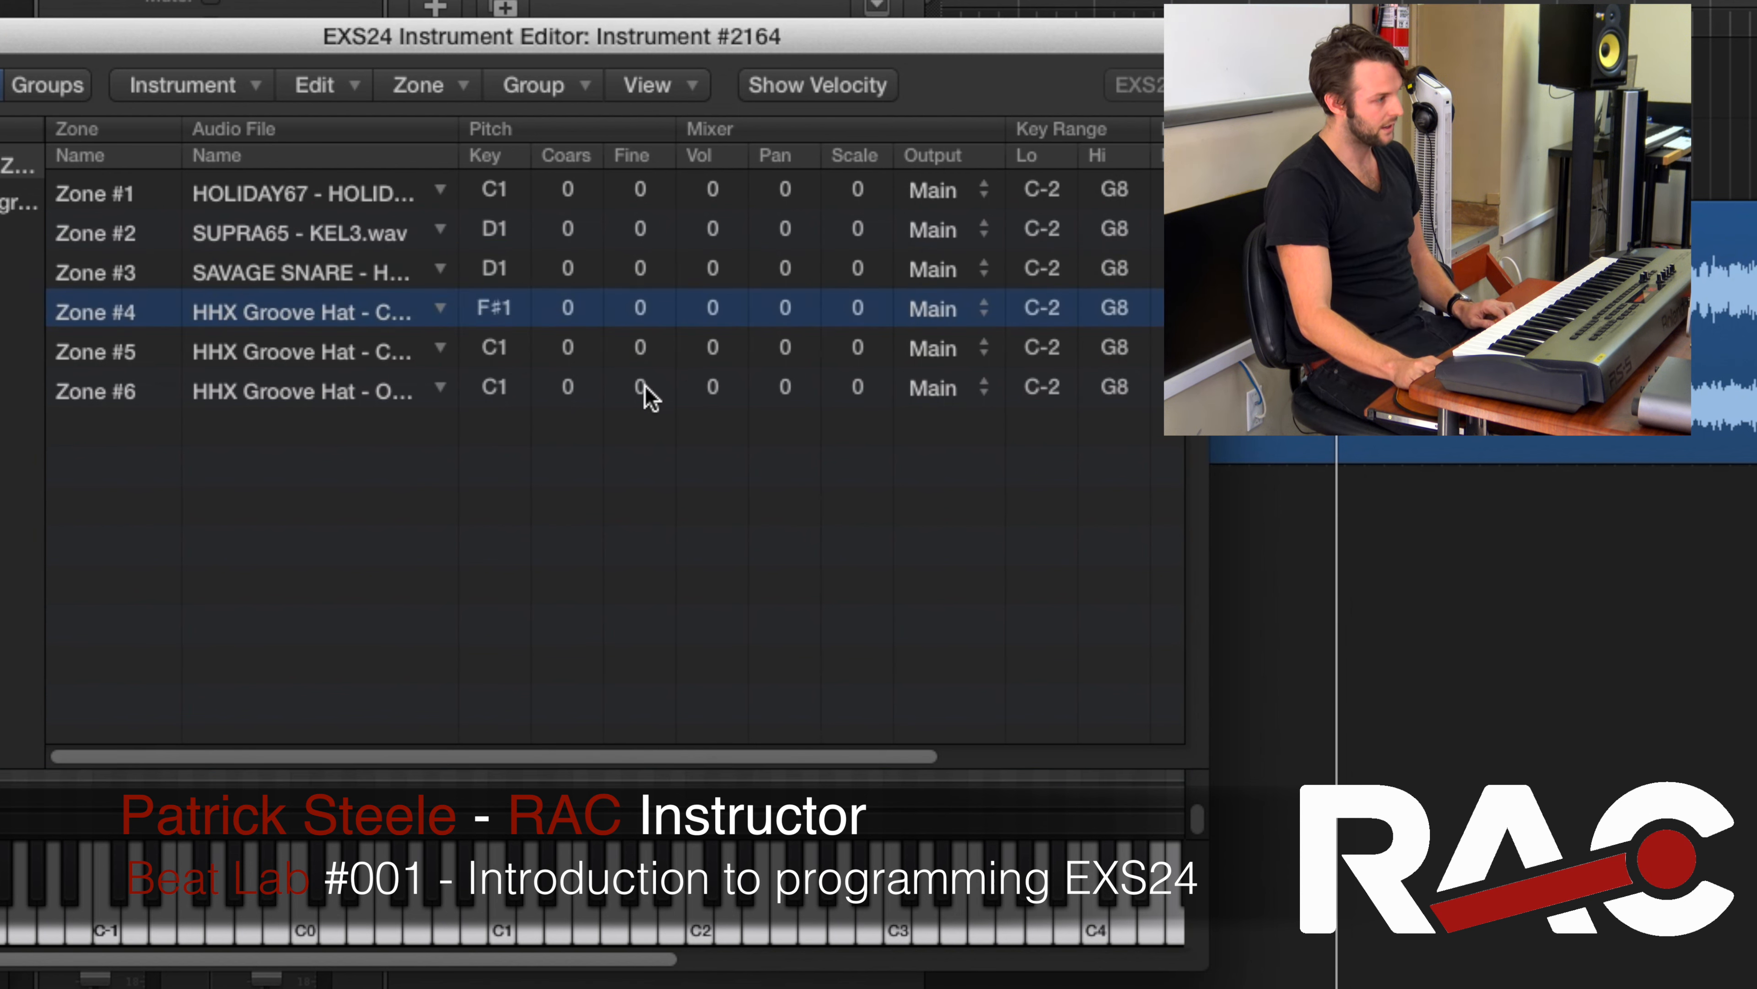
{"action": "double_click", "coordinate": [500, 358]}
{"action": "type", "text": "g#"}
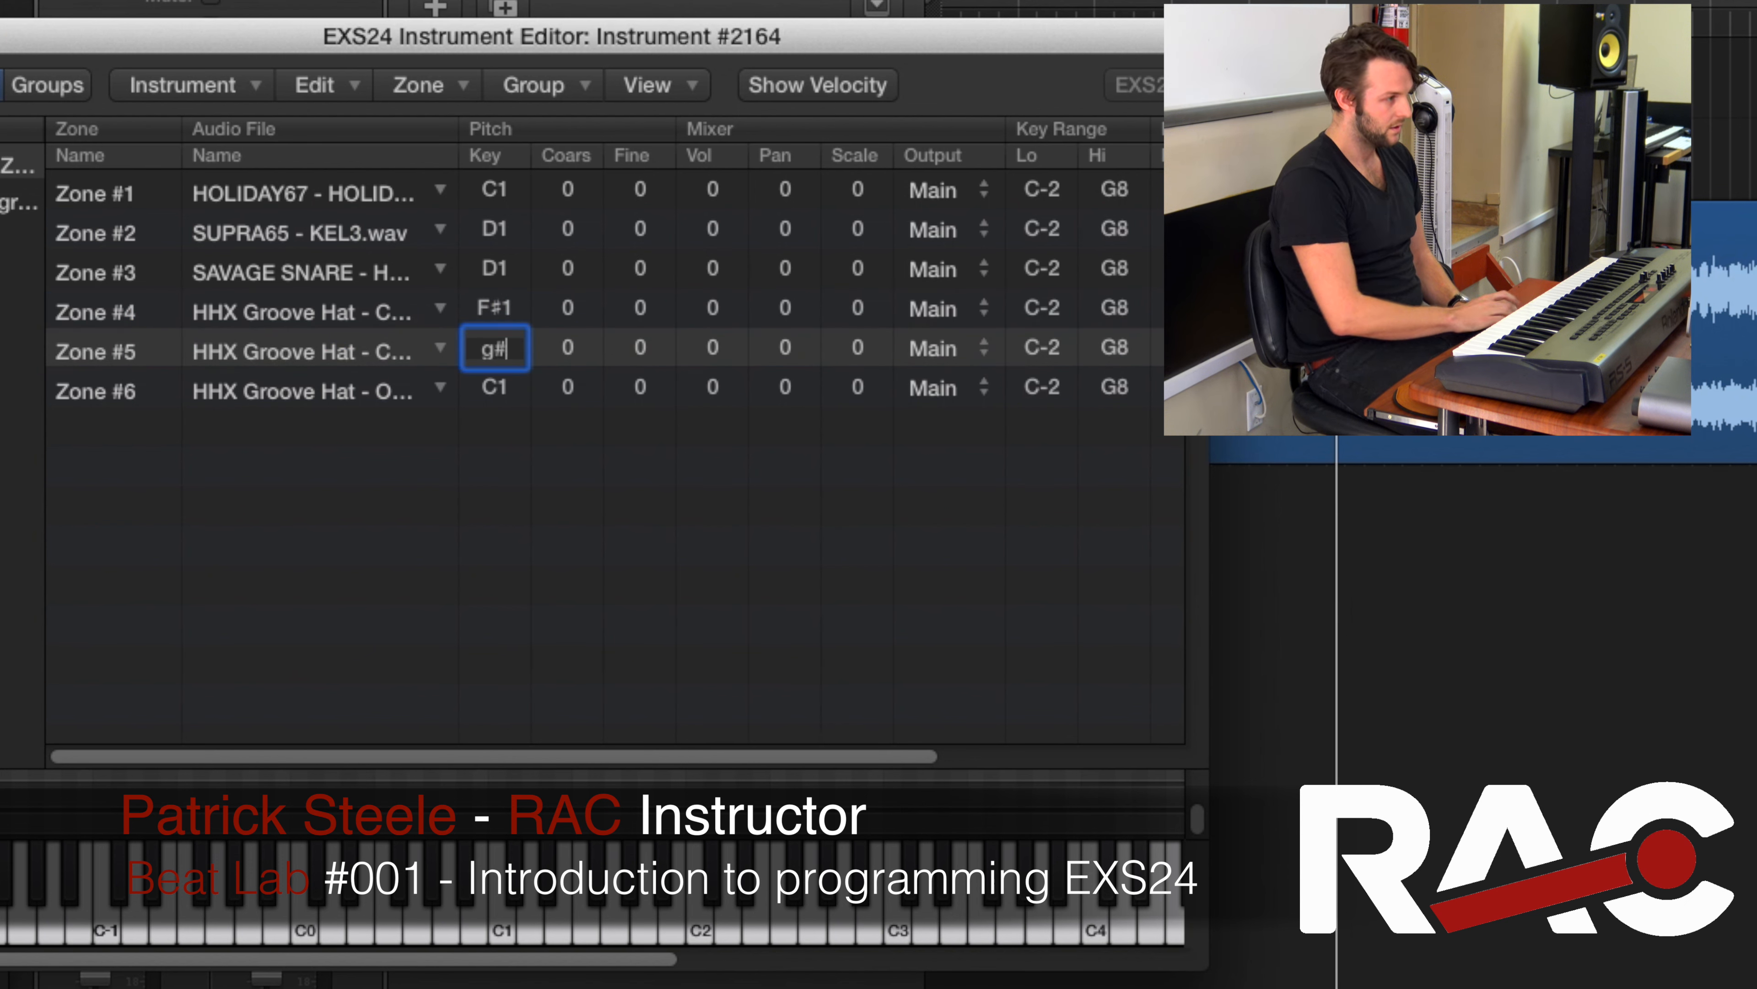
{"action": "key", "text": "Return"}
Set the root key of Zone #6 to A#1
{"action": "double_click", "coordinate": [491, 392]}
{"action": "type", "text": "A"}
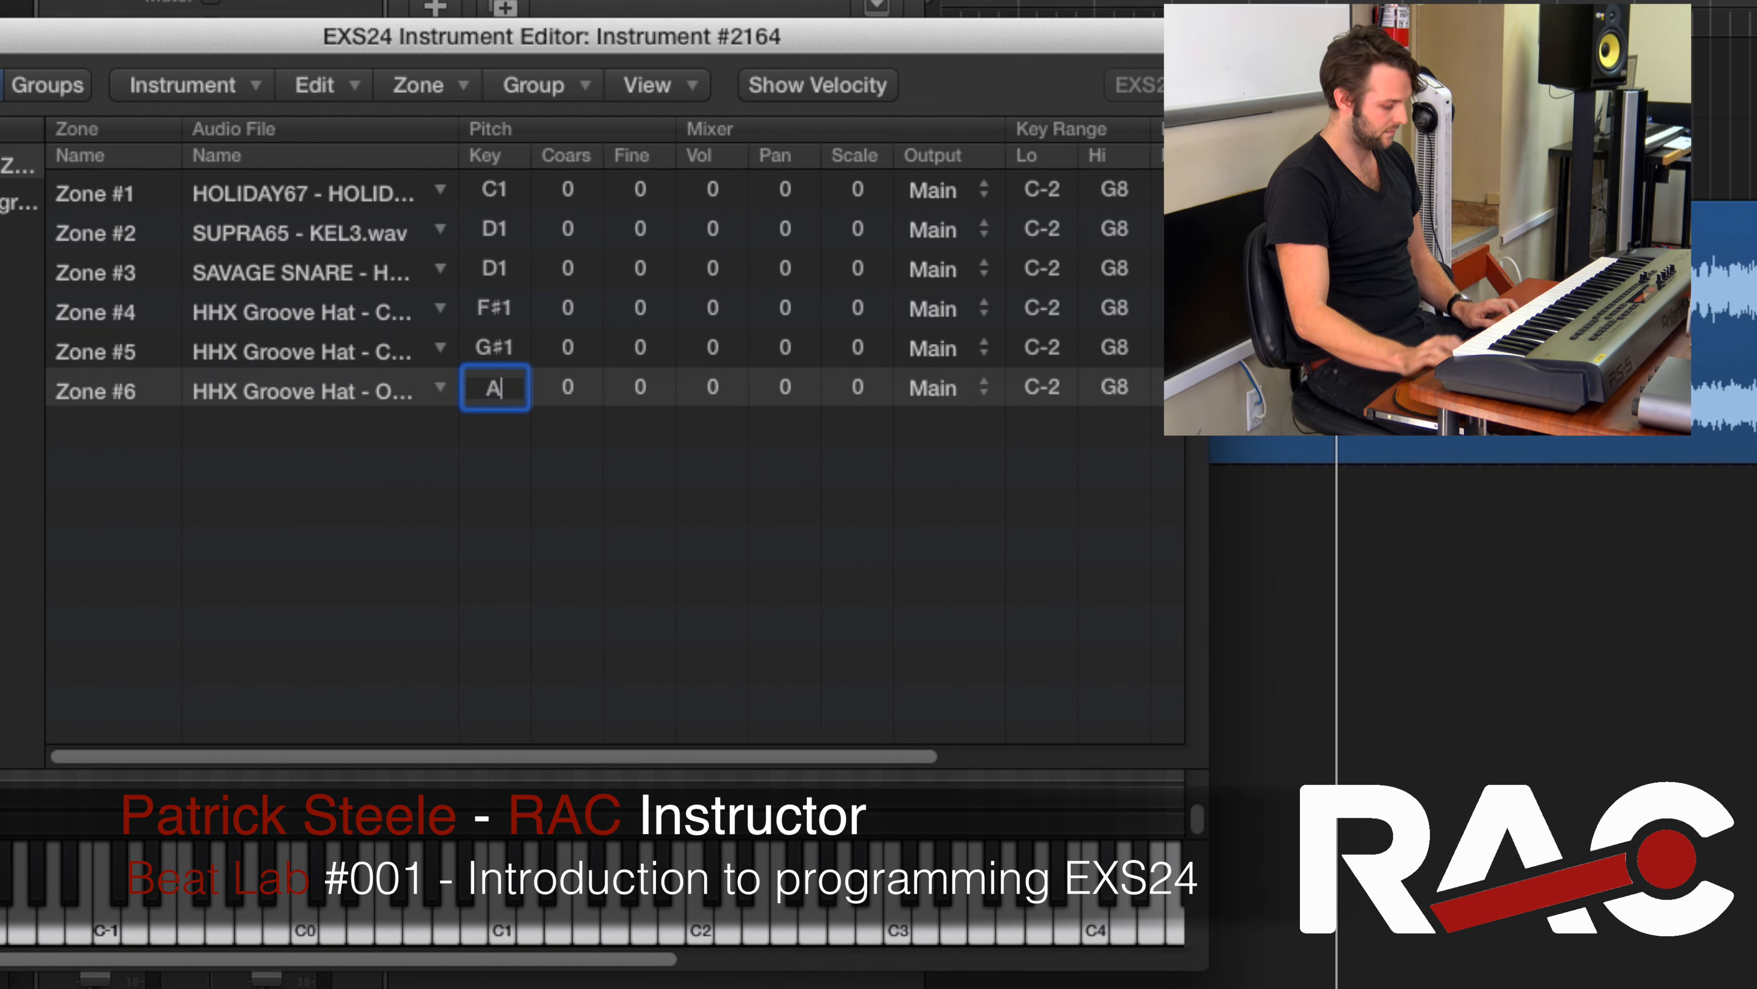
{"action": "type", "text": "#"}
{"action": "key", "text": "Return"}
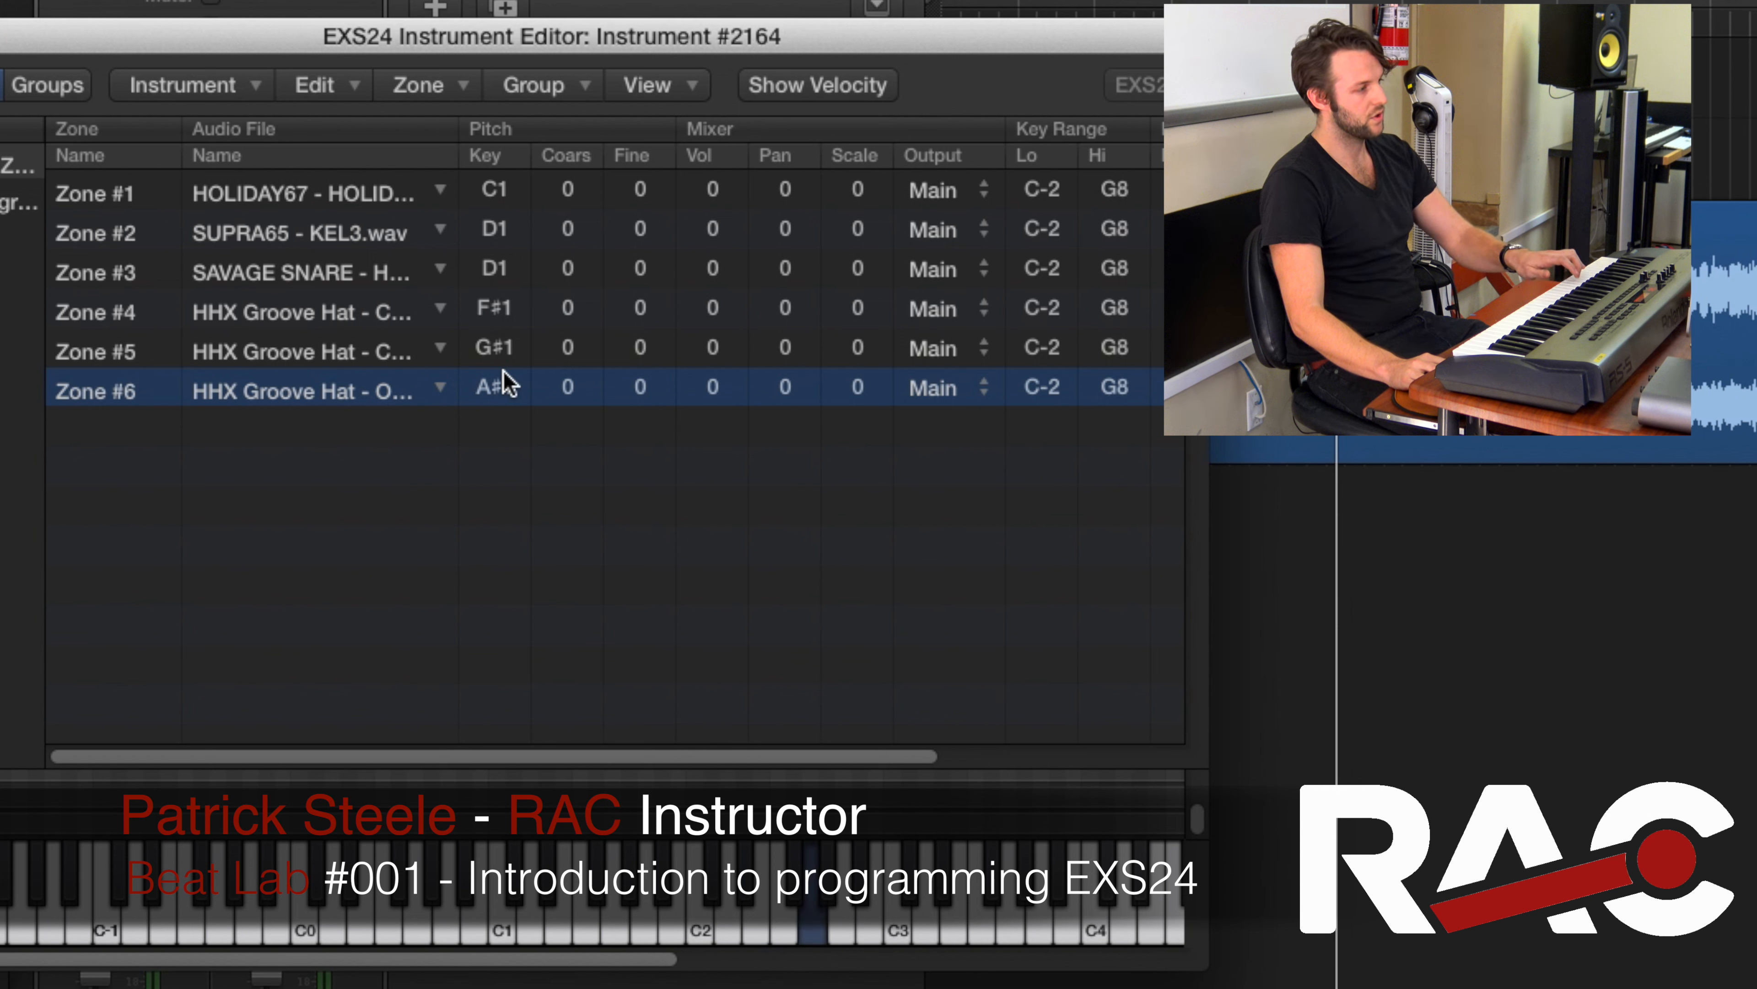
Set Zone #1's key range low and high values both to C1
{"action": "double_click", "coordinate": [1043, 191]}
{"action": "type", "text": "c1"}
{"action": "key", "text": "Return"}
{"action": "double_click", "coordinate": [1114, 191]}
{"action": "type", "text": "c"}
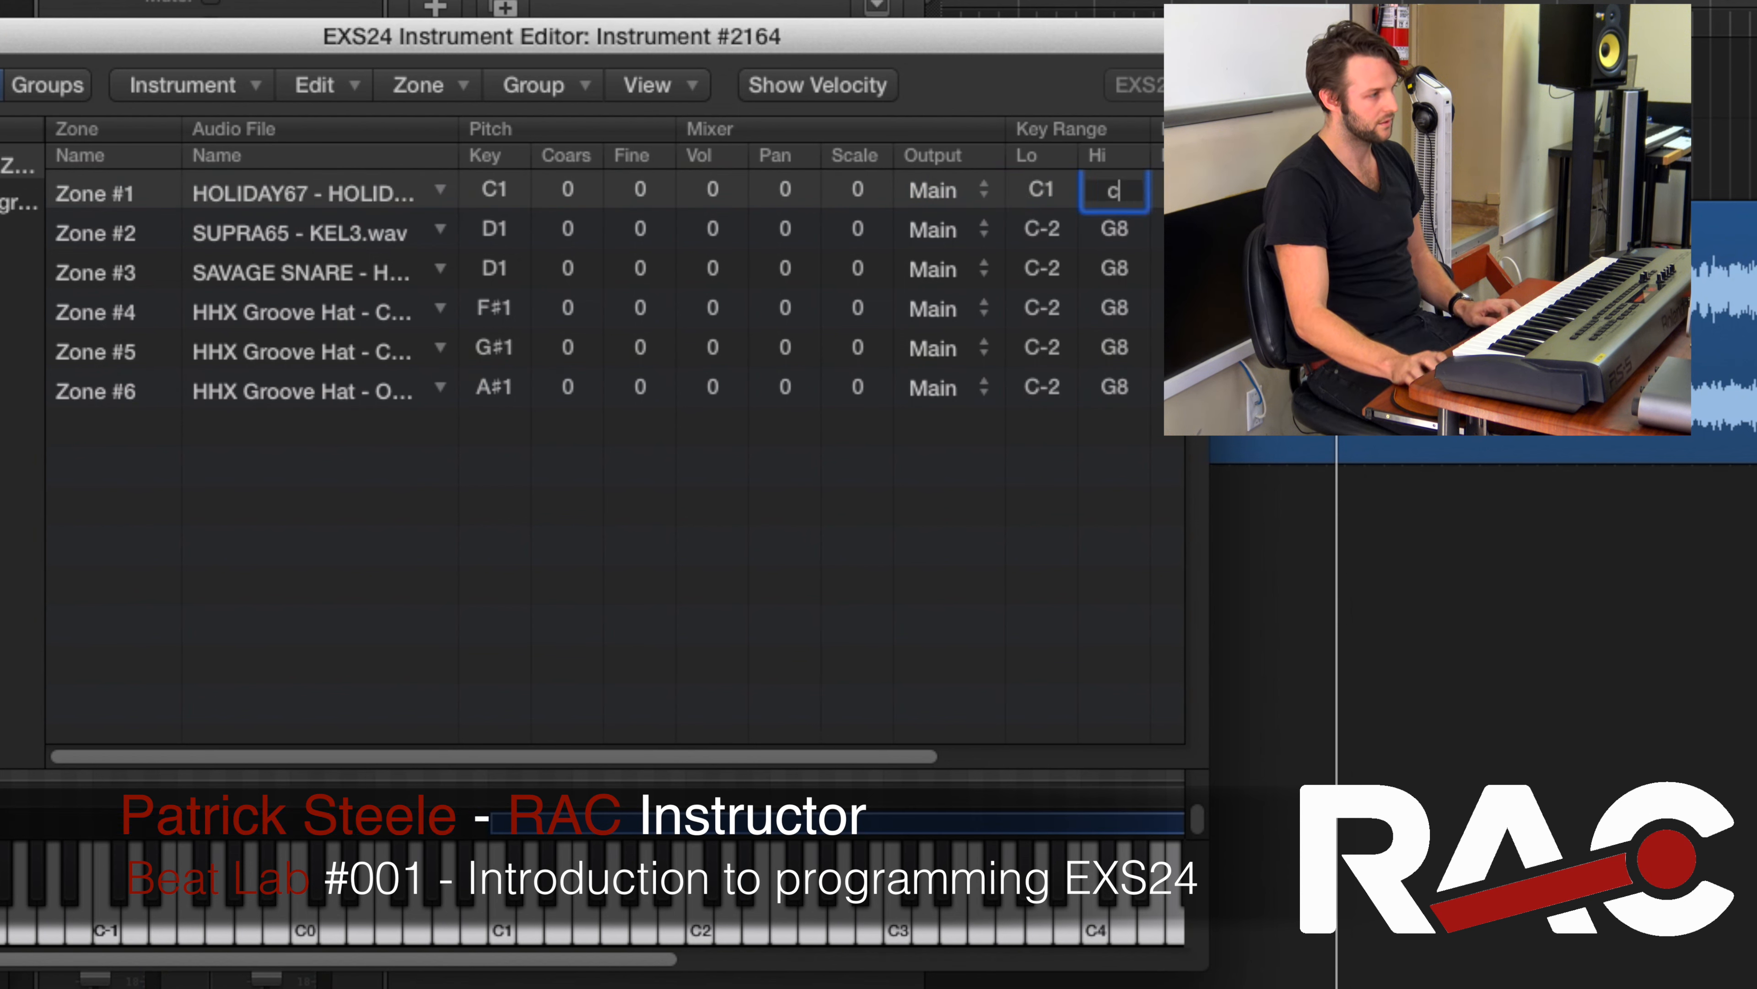
{"action": "type", "text": "1"}
{"action": "key", "text": "Return"}
Set Zone #2's key range low and high values both to D1
{"action": "double_click", "coordinate": [1065, 230]}
{"action": "type", "text": "d1"}
{"action": "key", "text": "Return"}
{"action": "double_click", "coordinate": [1122, 236]}
{"action": "type", "text": "d1"}
{"action": "key", "text": "Return"}
Limit Zone #3's key range to D1 for both its low and high notes
{"action": "left_click", "coordinate": [1042, 263]}
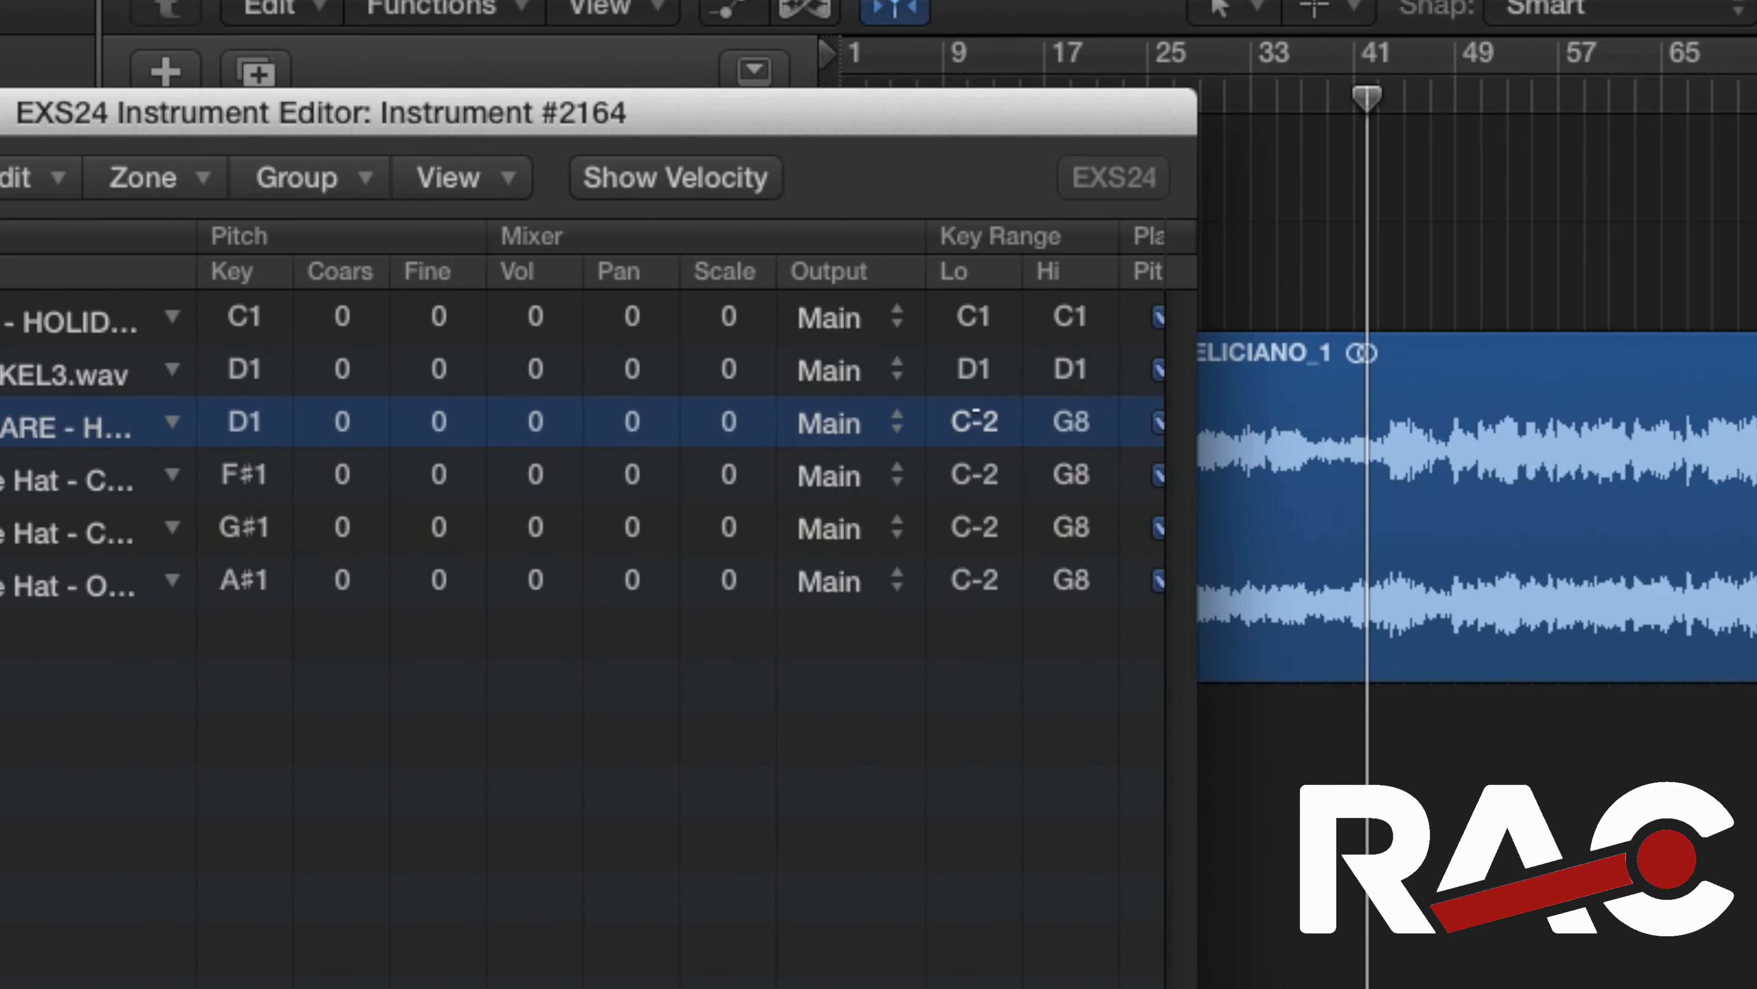
{"action": "double_click", "coordinate": [975, 418]}
{"action": "type", "text": "d1"}
{"action": "key", "text": "Return"}
{"action": "double_click", "coordinate": [1072, 421]}
{"action": "type", "text": "d1"}
{"action": "key", "text": "Return"}
Set Zone #4's key range low and high values both to F#1
{"action": "double_click", "coordinate": [980, 462]}
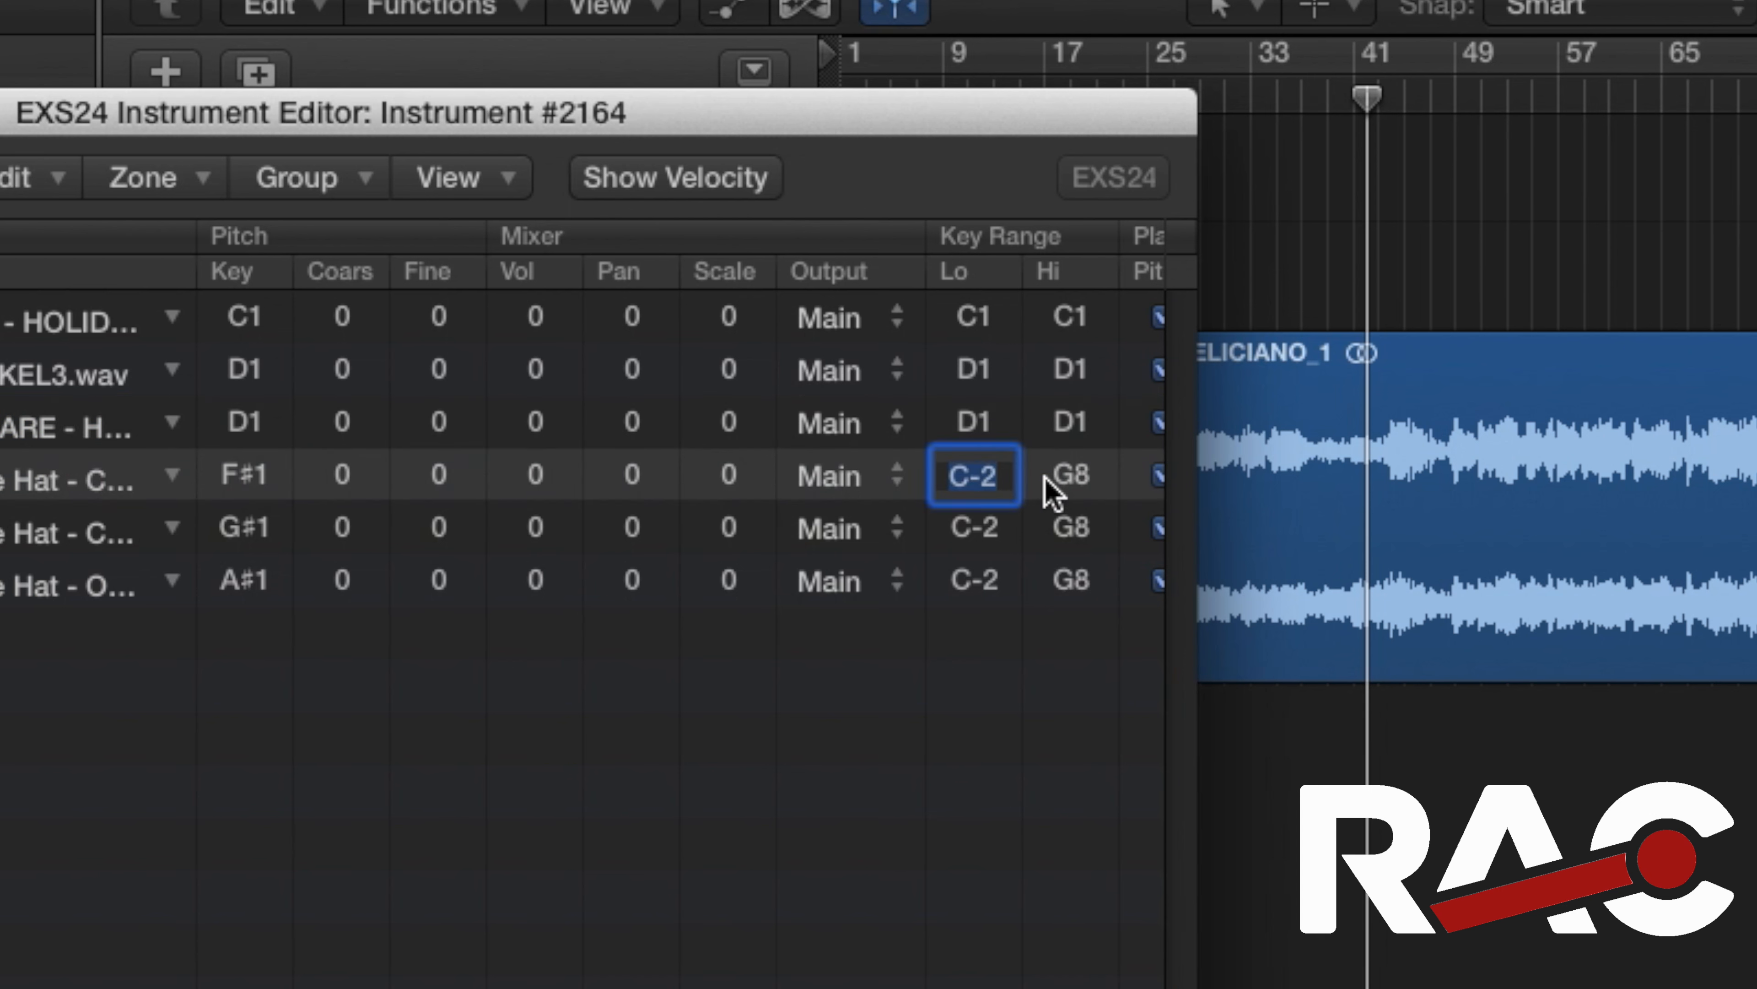
{"action": "type", "text": "f#1"}
{"action": "key", "text": "Return"}
{"action": "double_click", "coordinate": [1066, 476]}
{"action": "type", "text": "f#1"}
{"action": "key", "text": "Return"}
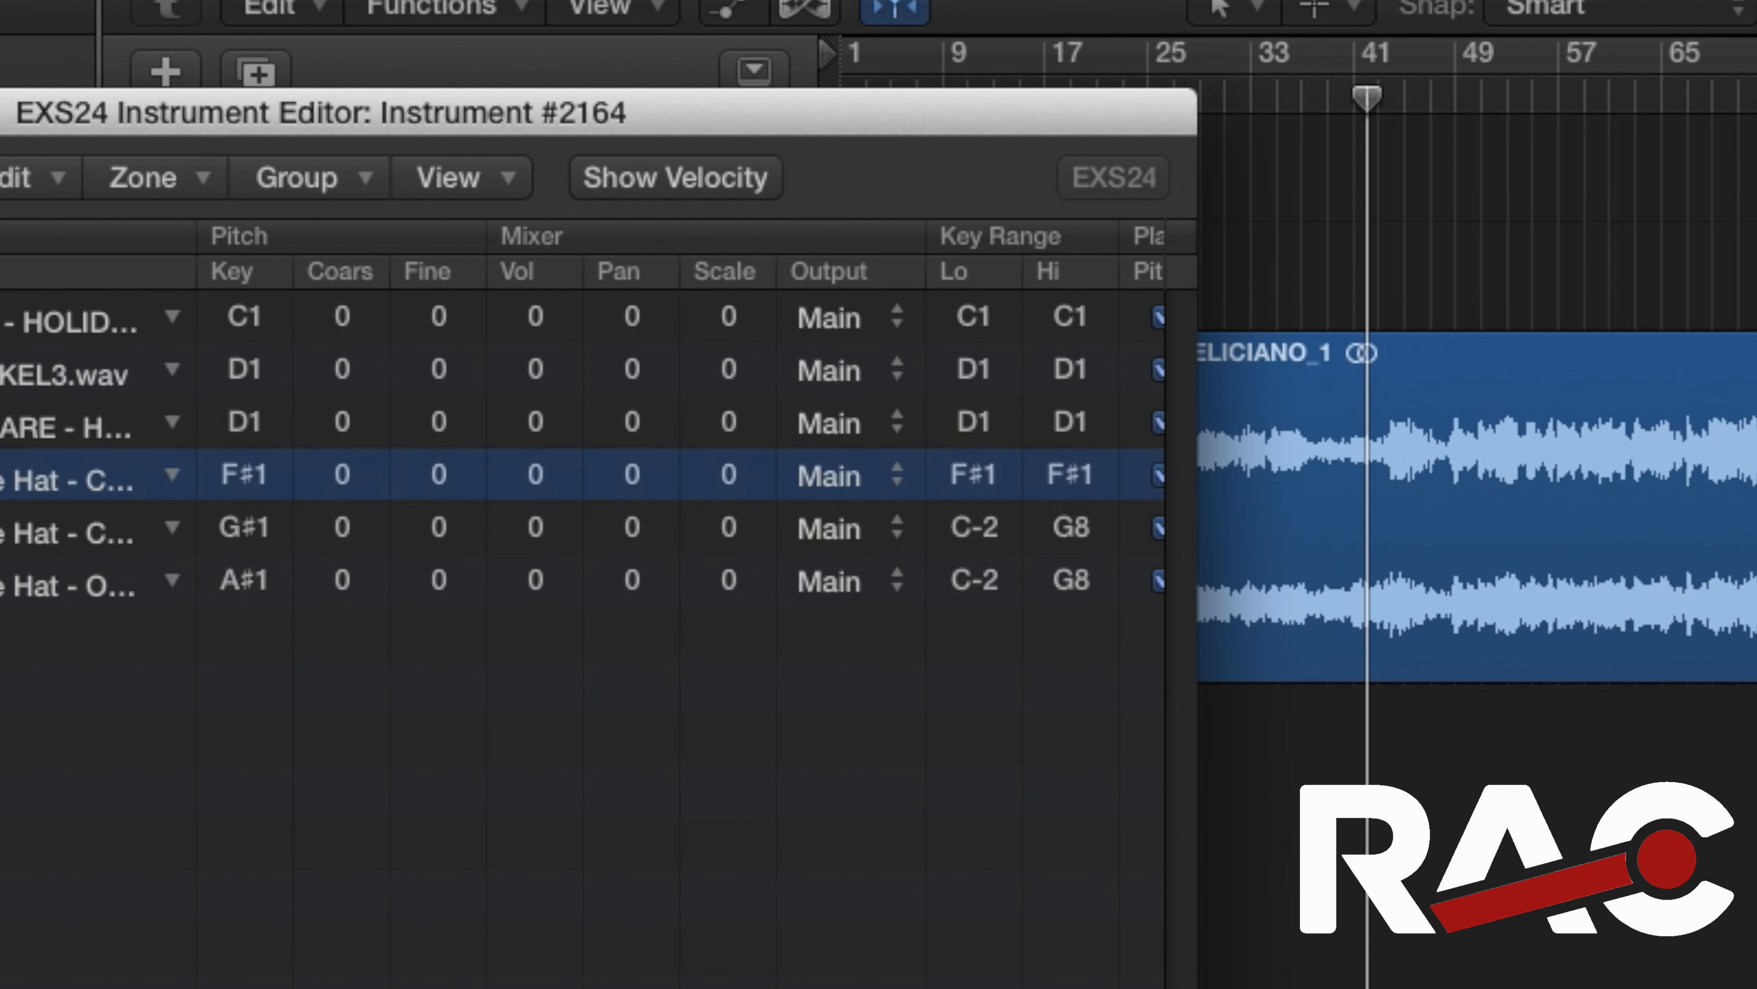
Set Zone #5's key range low and high values both to G#1
{"action": "left_click", "coordinate": [982, 524]}
{"action": "double_click", "coordinate": [981, 524]}
{"action": "type", "text": "g#1"}
{"action": "key", "text": "Return"}
{"action": "double_click", "coordinate": [1071, 526]}
{"action": "type", "text": "g#1"}
{"action": "key", "text": "Return"}
Set Zone #6's key range low and high values both to A#1
{"action": "double_click", "coordinate": [979, 580]}
{"action": "type", "text": "a#1"}
{"action": "key", "text": "Return"}
{"action": "double_click", "coordinate": [1072, 581]}
{"action": "type", "text": "a#1"}
{"action": "key", "text": "Return"}
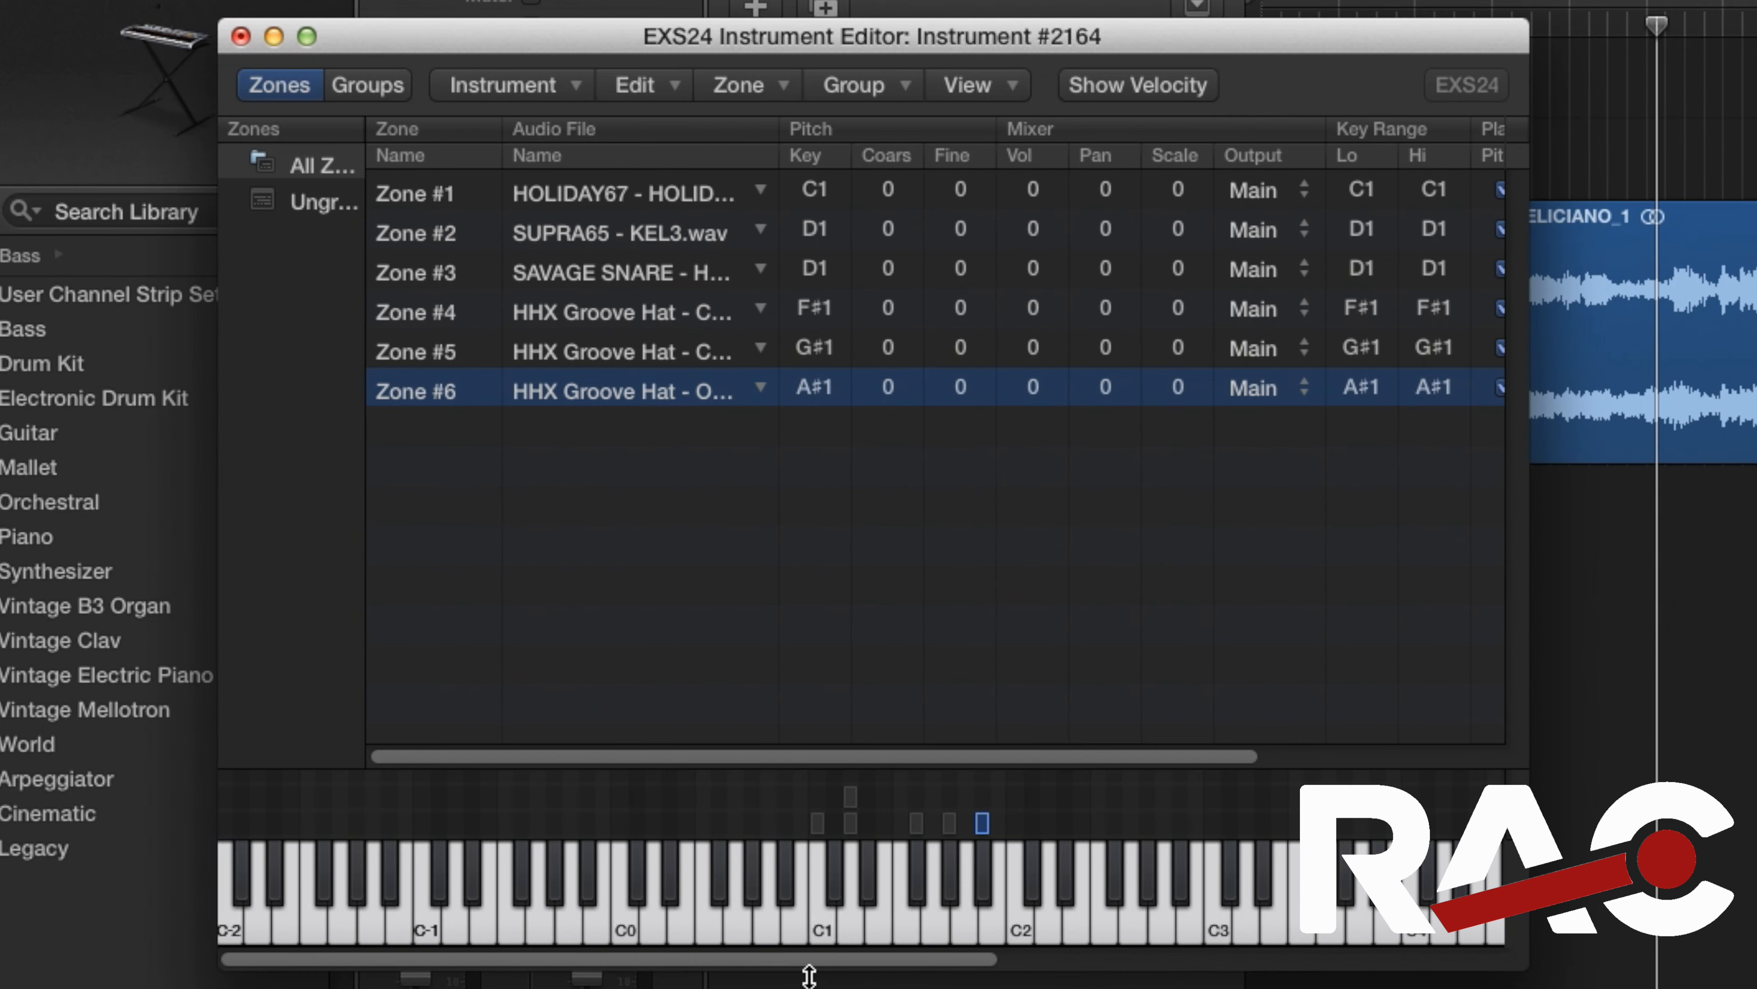
{"action": "left_click_drag", "start_coordinate": [816, 966], "coordinate": [921, 962]}
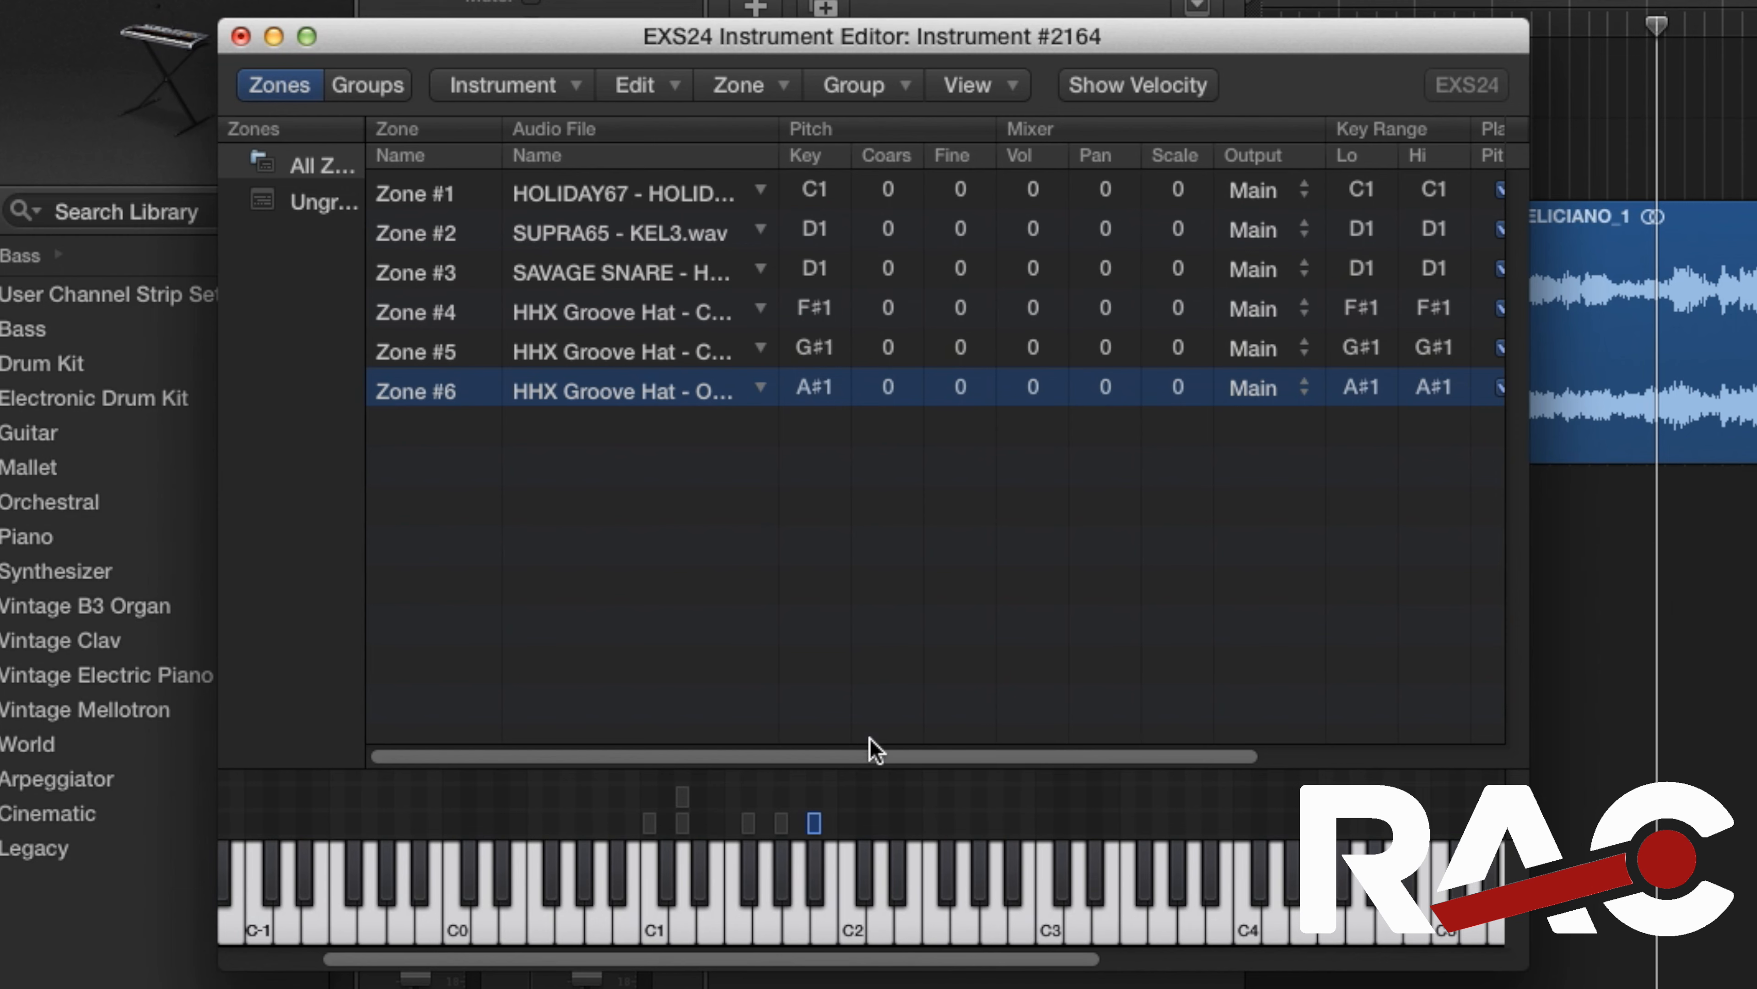
{"action": "left_click_drag", "start_coordinate": [875, 765], "coordinate": [1158, 759]}
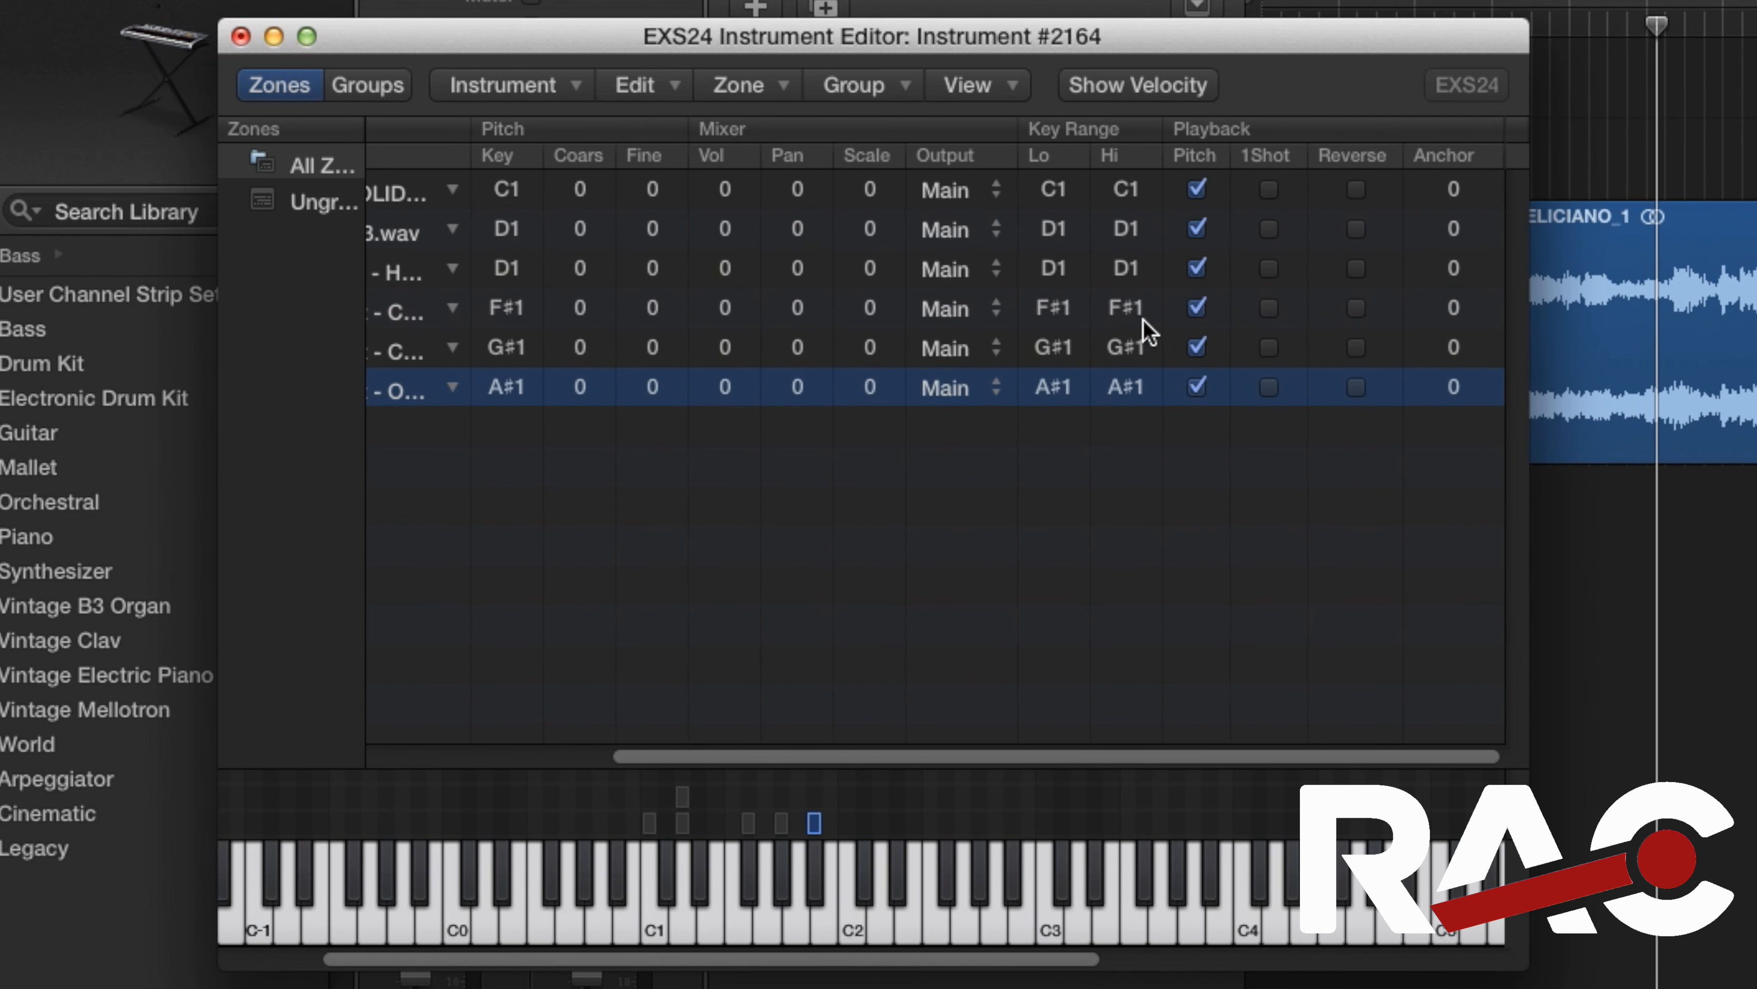
Enable 1Shot playback for all six zones so each drum sample plays through completely
{"action": "left_click", "coordinate": [1268, 189]}
{"action": "left_click", "coordinate": [1268, 229]}
{"action": "left_click", "coordinate": [1268, 267]}
{"action": "left_click", "coordinate": [1268, 307]}
{"action": "left_click", "coordinate": [1268, 347]}
{"action": "left_click", "coordinate": [1268, 386]}
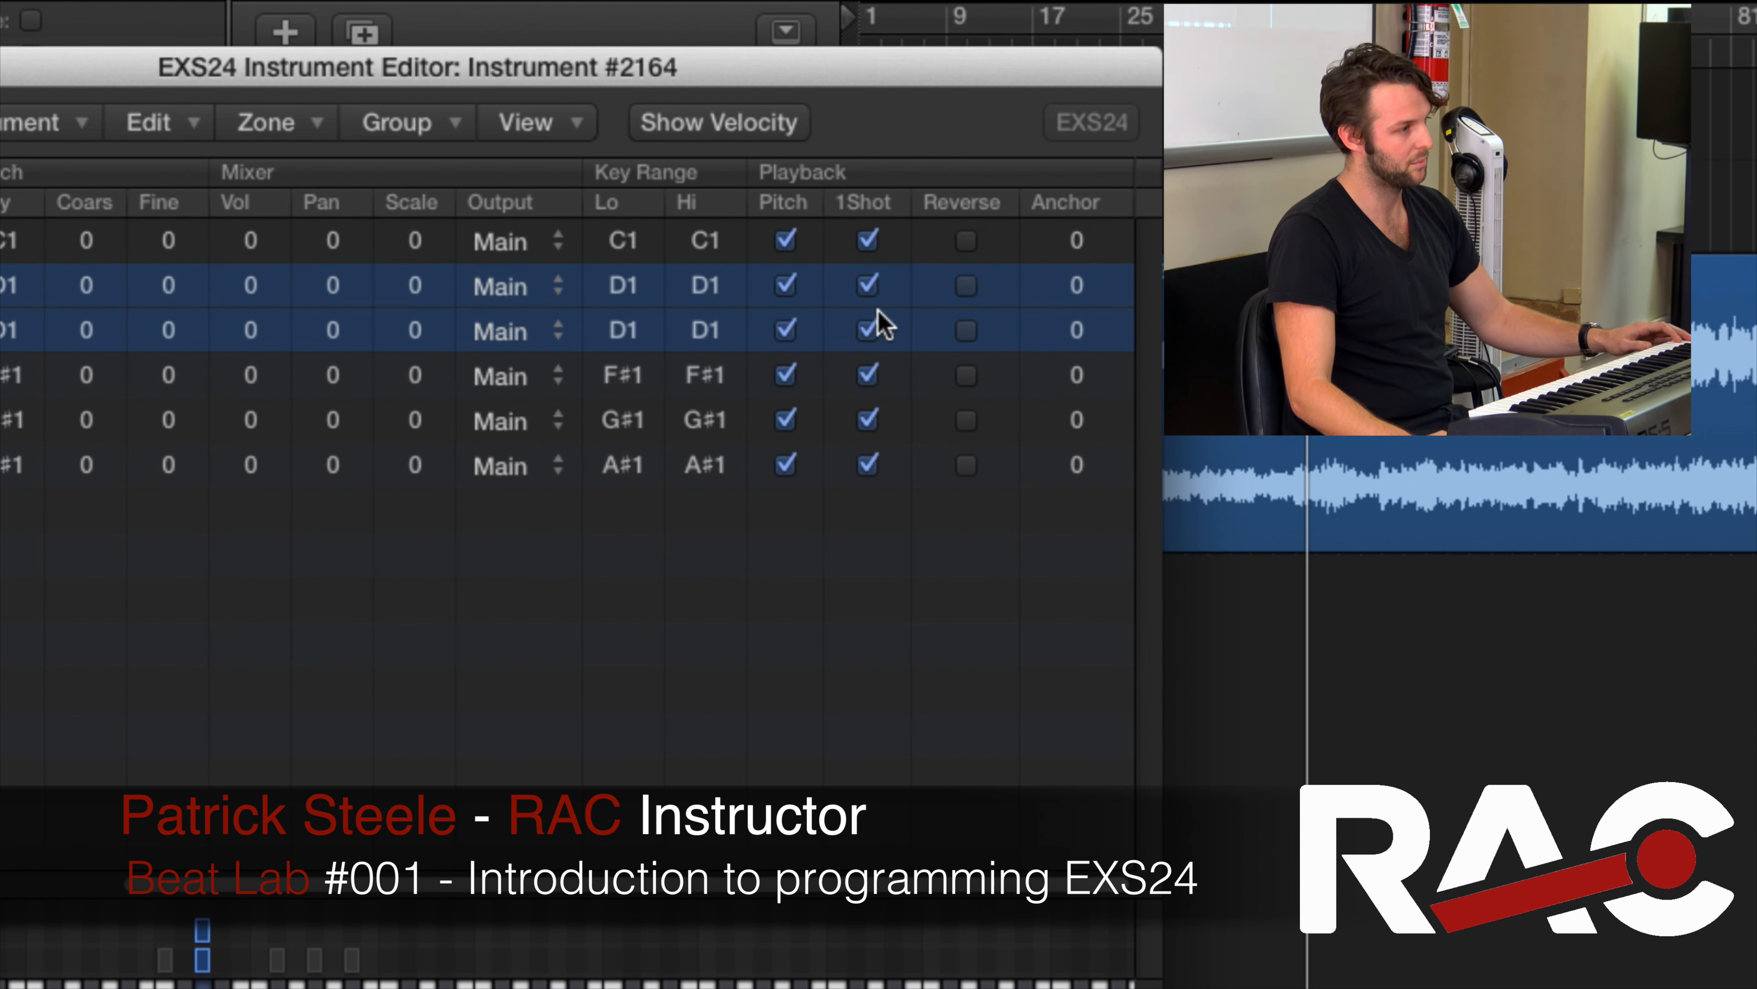
{"action": "left_click", "coordinate": [966, 286]}
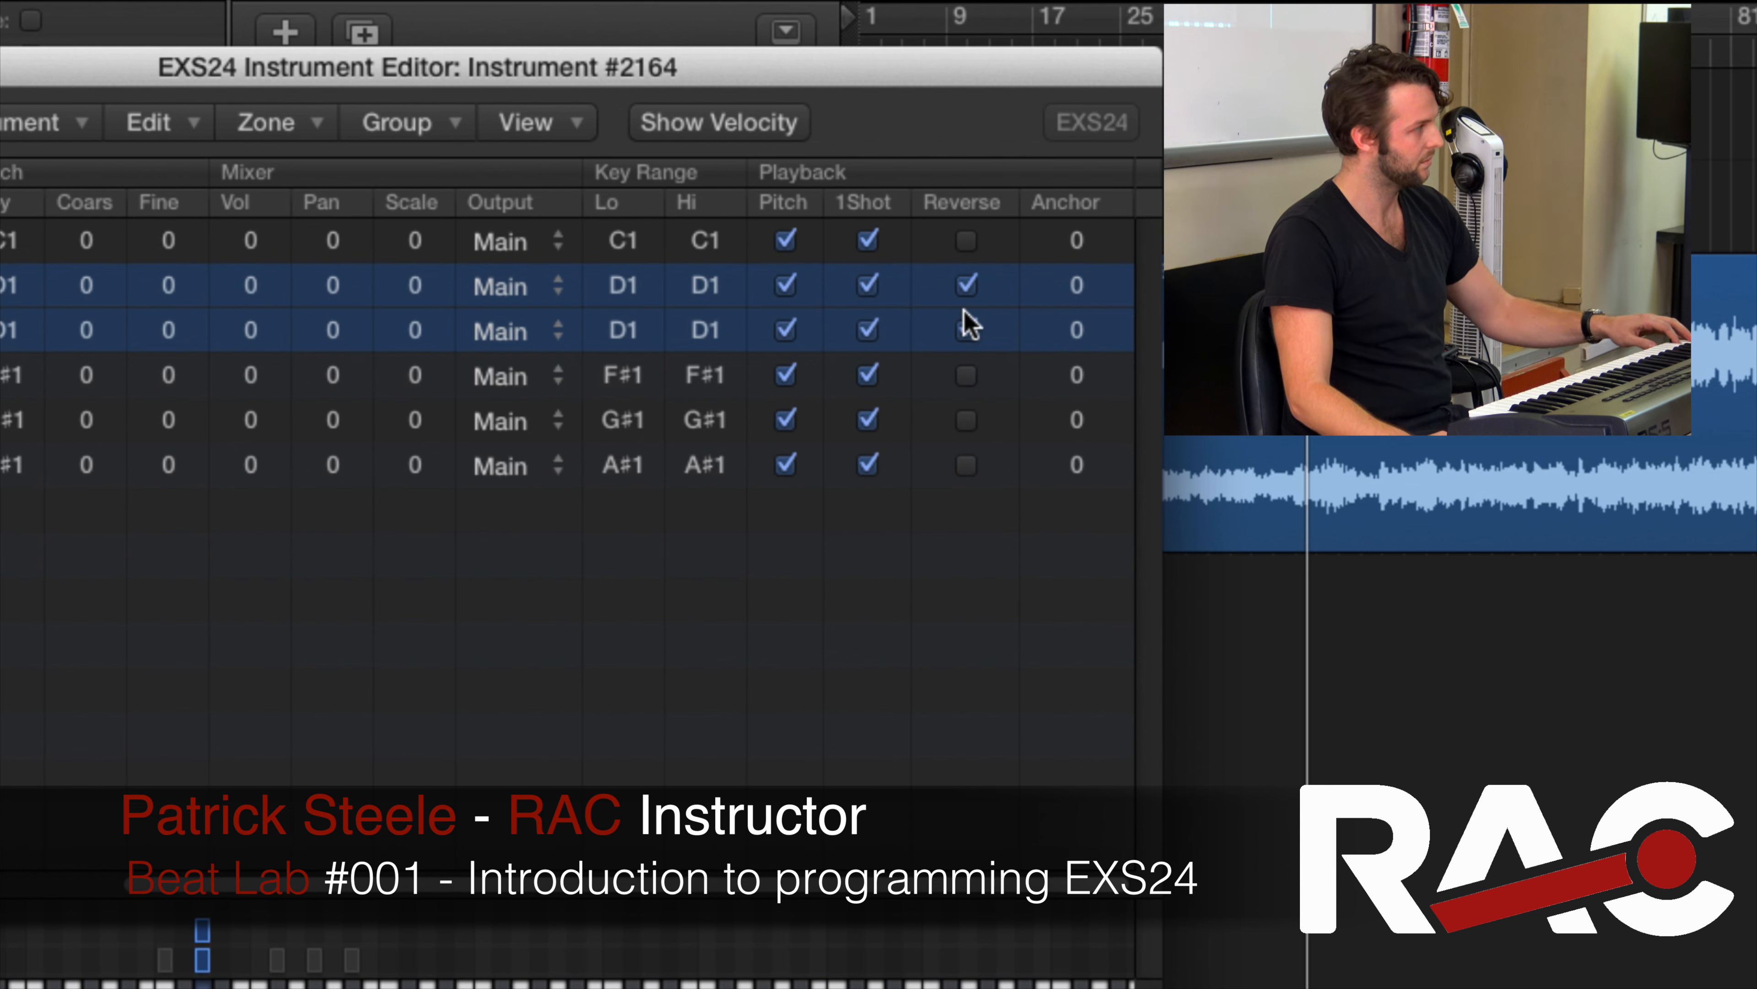
{"action": "left_click", "coordinate": [966, 316]}
Pan the three HHX Groove Hat zones slightly left, to -8, -9 and -7
{"action": "left_click_drag", "start_coordinate": [794, 884], "coordinate": [440, 908]}
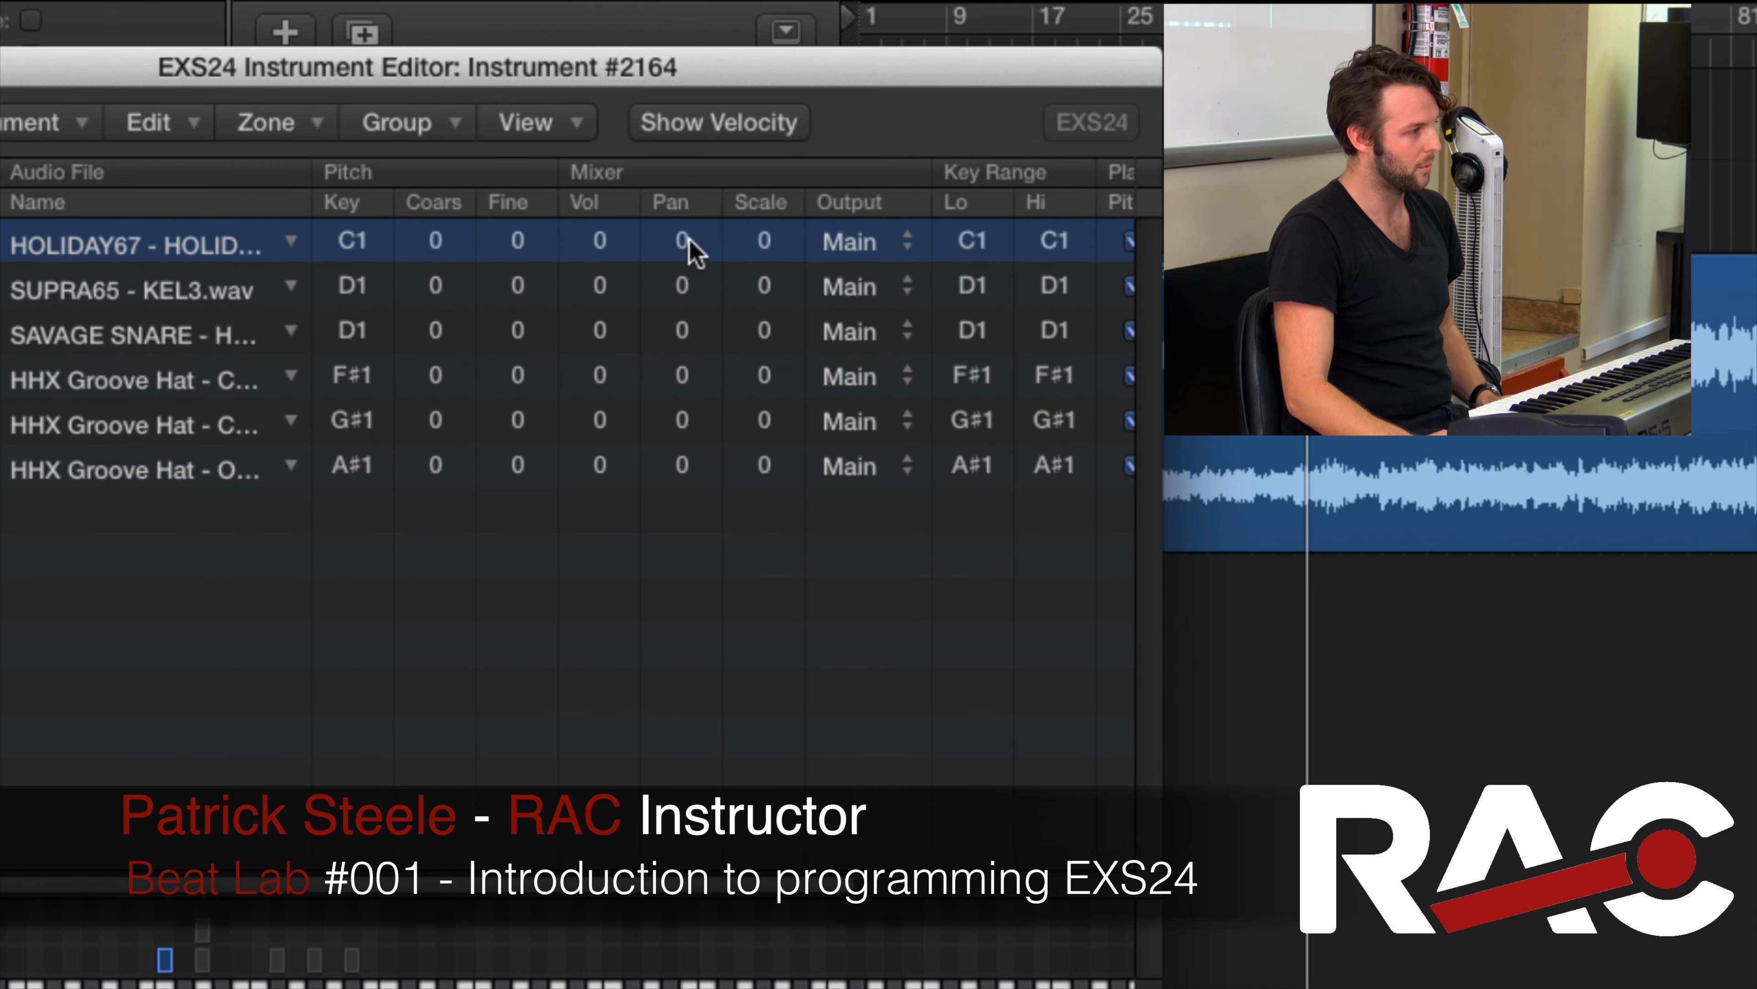
{"action": "left_click", "coordinate": [675, 415]}
{"action": "left_click", "coordinate": [681, 375]}
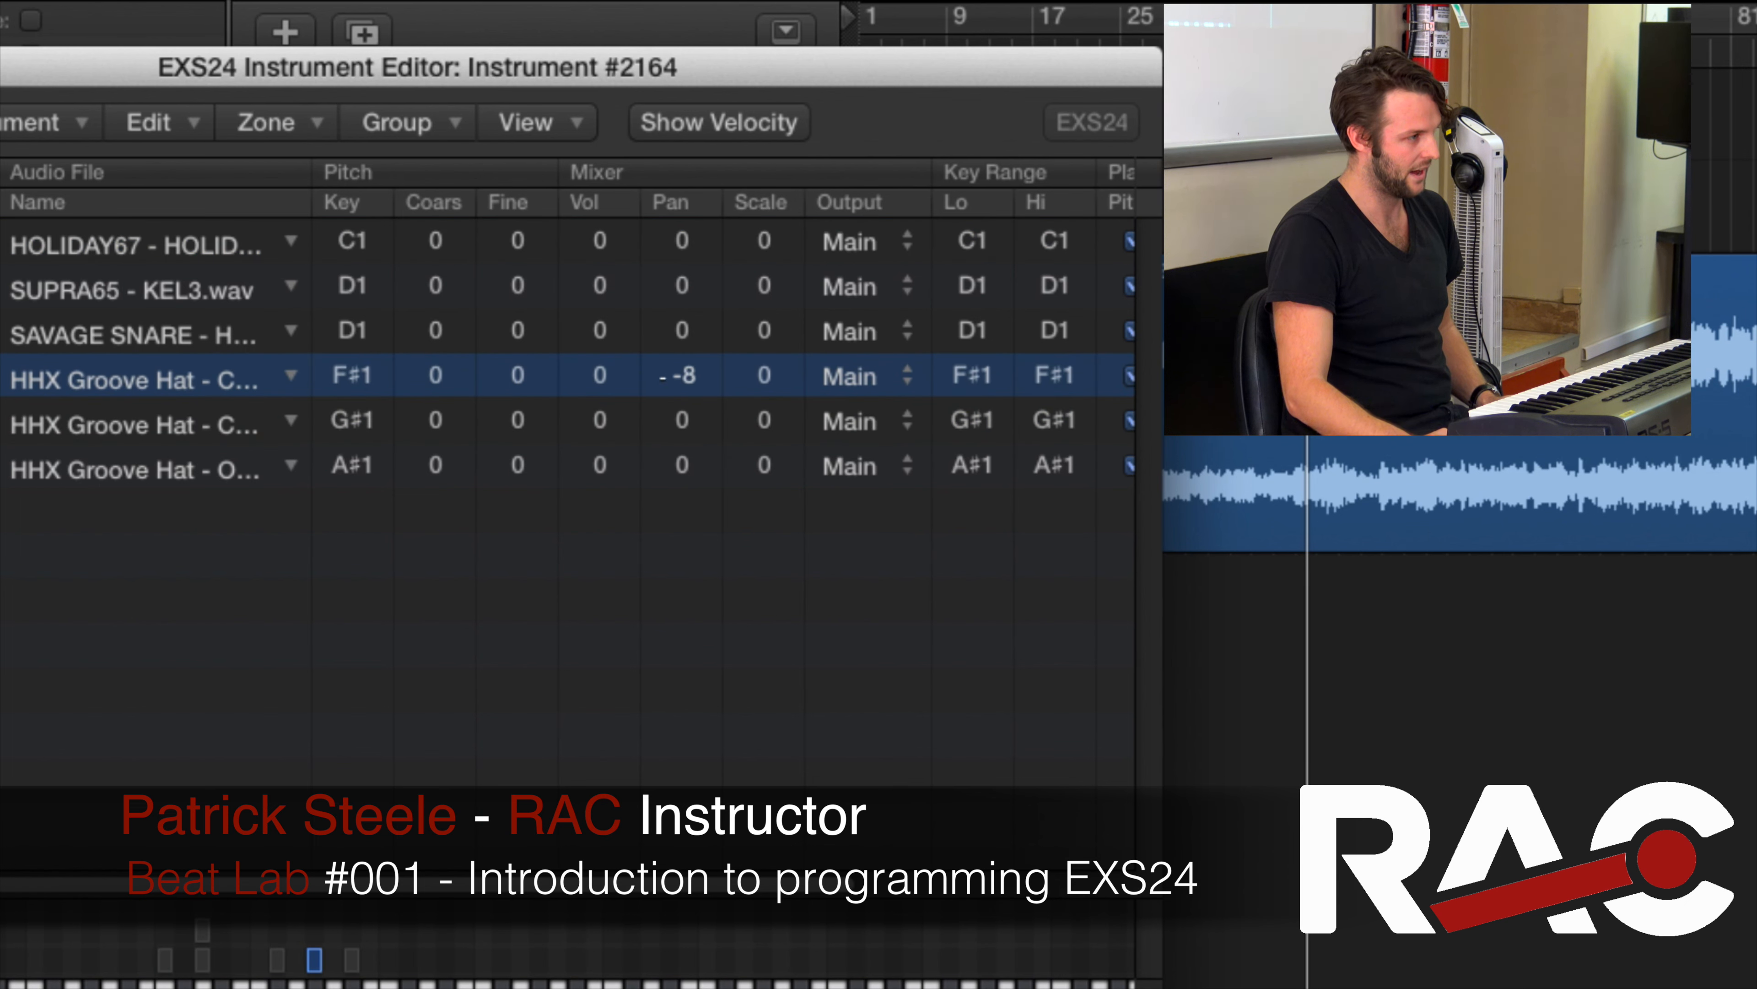
{"action": "left_click_drag", "start_coordinate": [685, 420], "coordinate": [664, 469]}
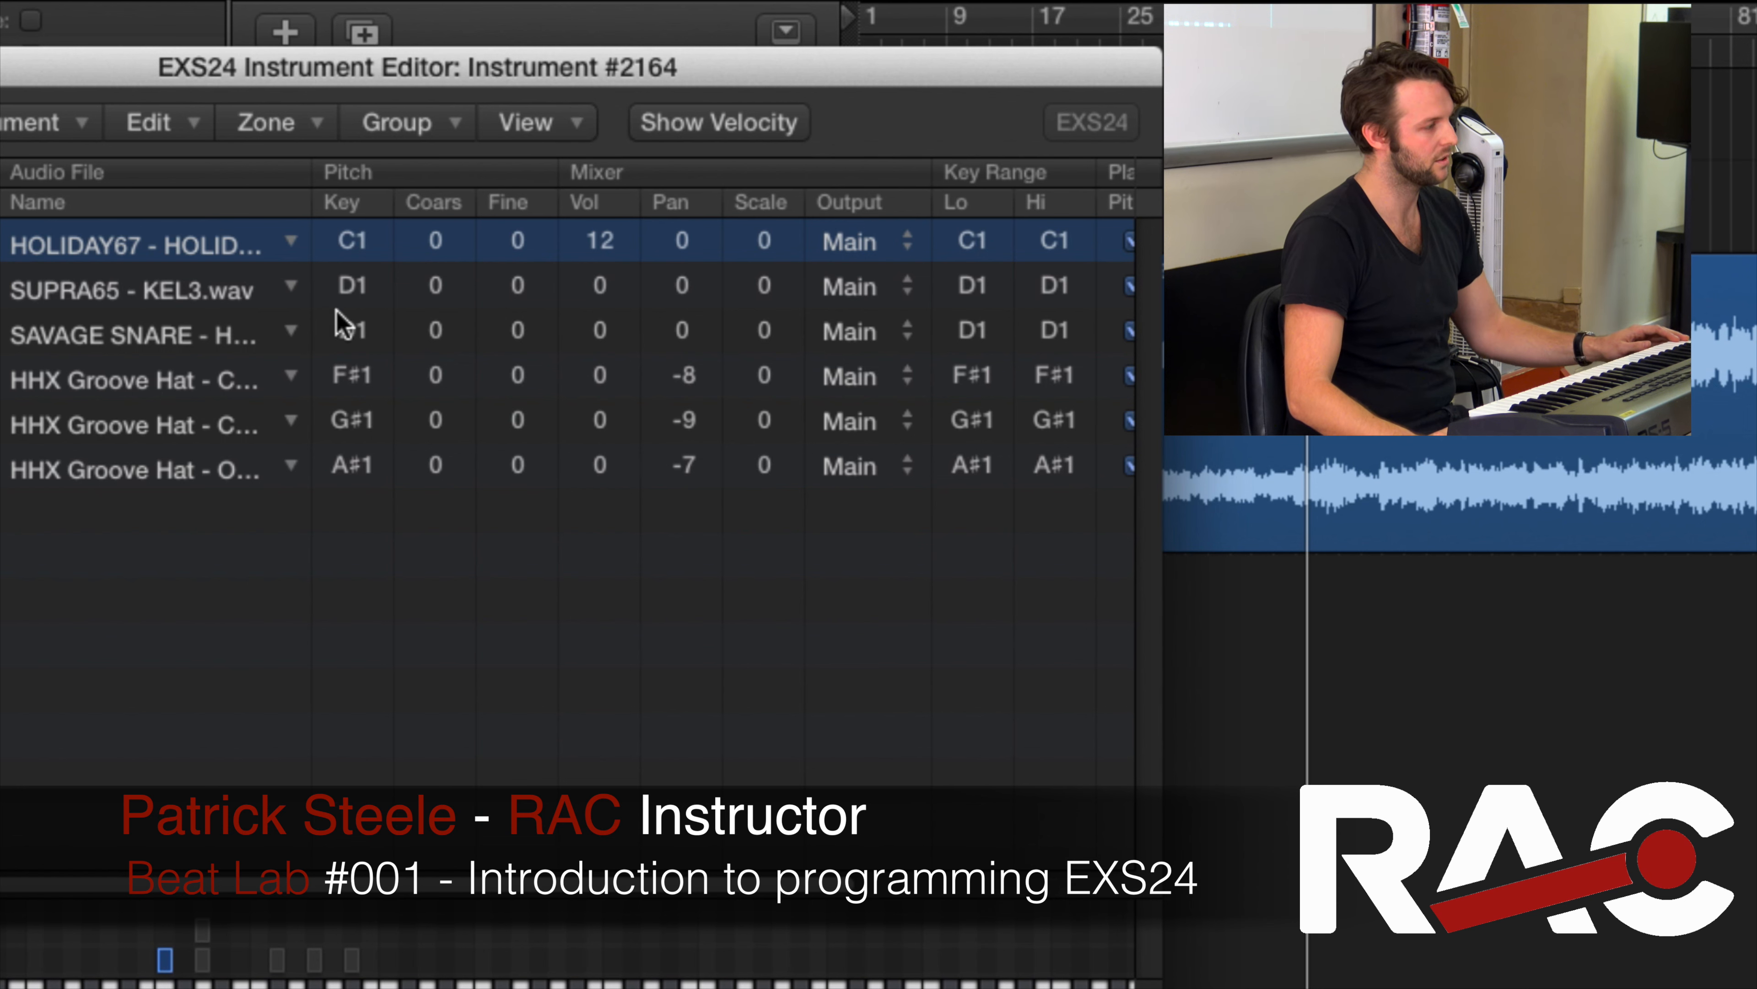
Balance drum volumes, setting the SUPRA65 zone to 0 and the SAVAGE SNARE zone to about -18
{"action": "left_click", "coordinate": [354, 297]}
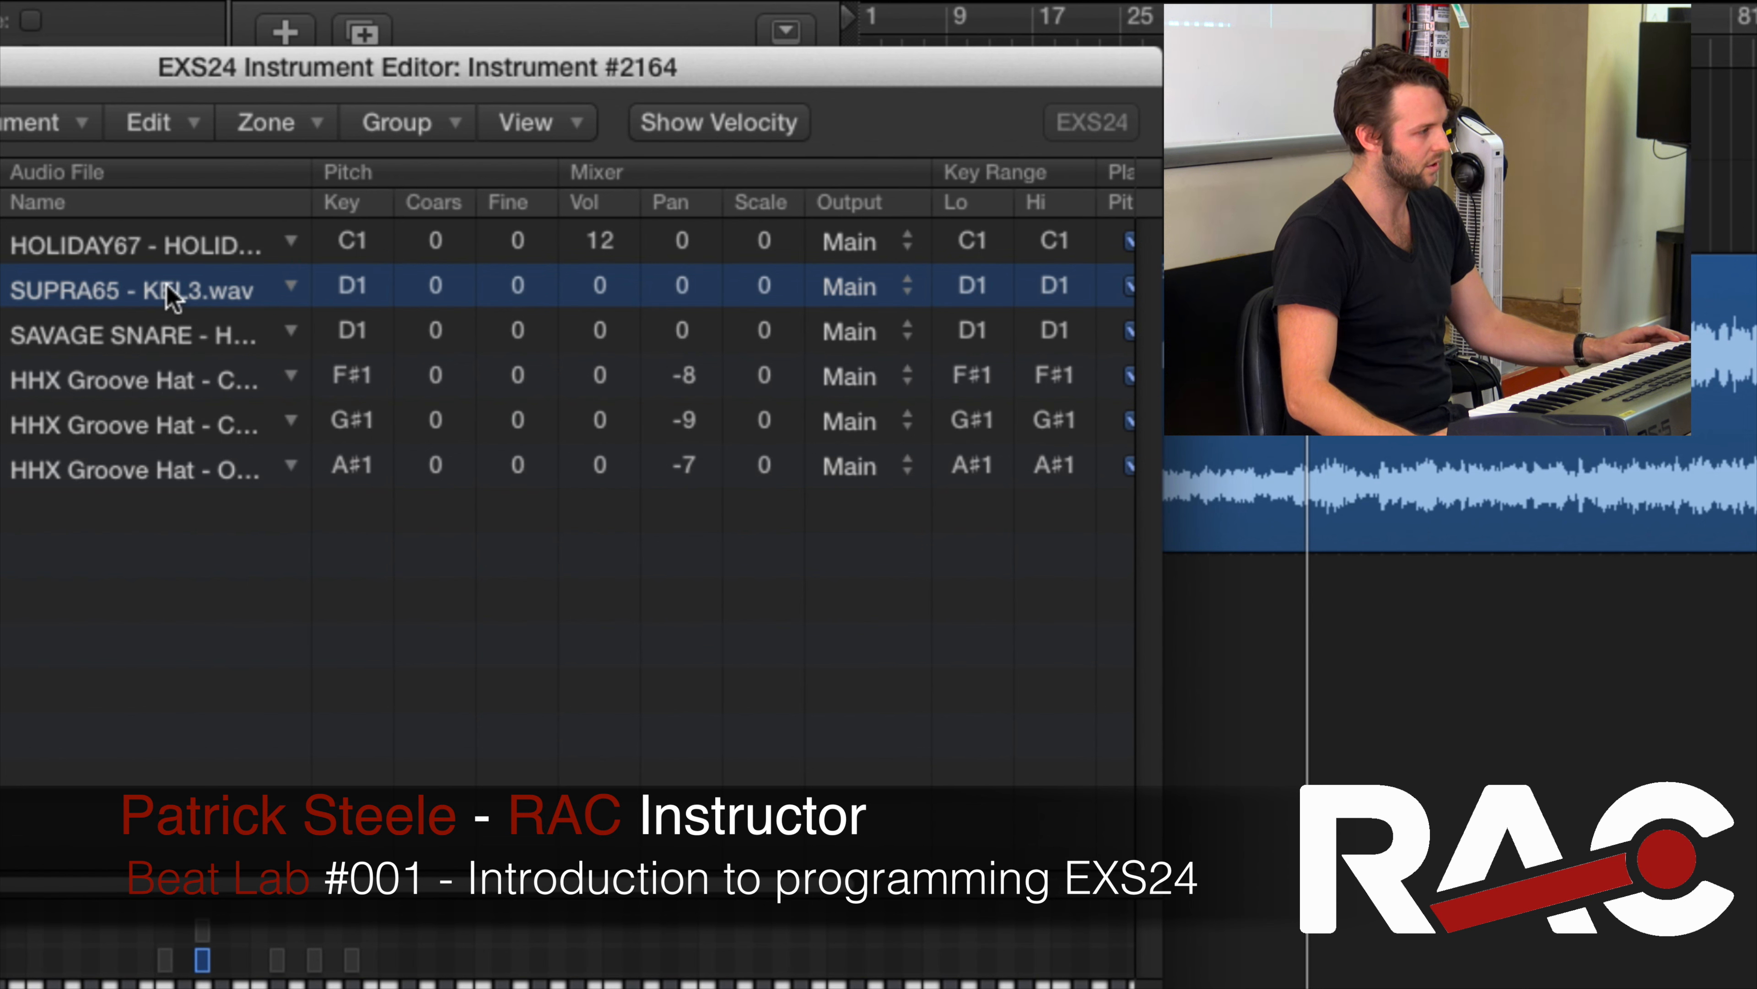
{"action": "left_click", "coordinate": [174, 344]}
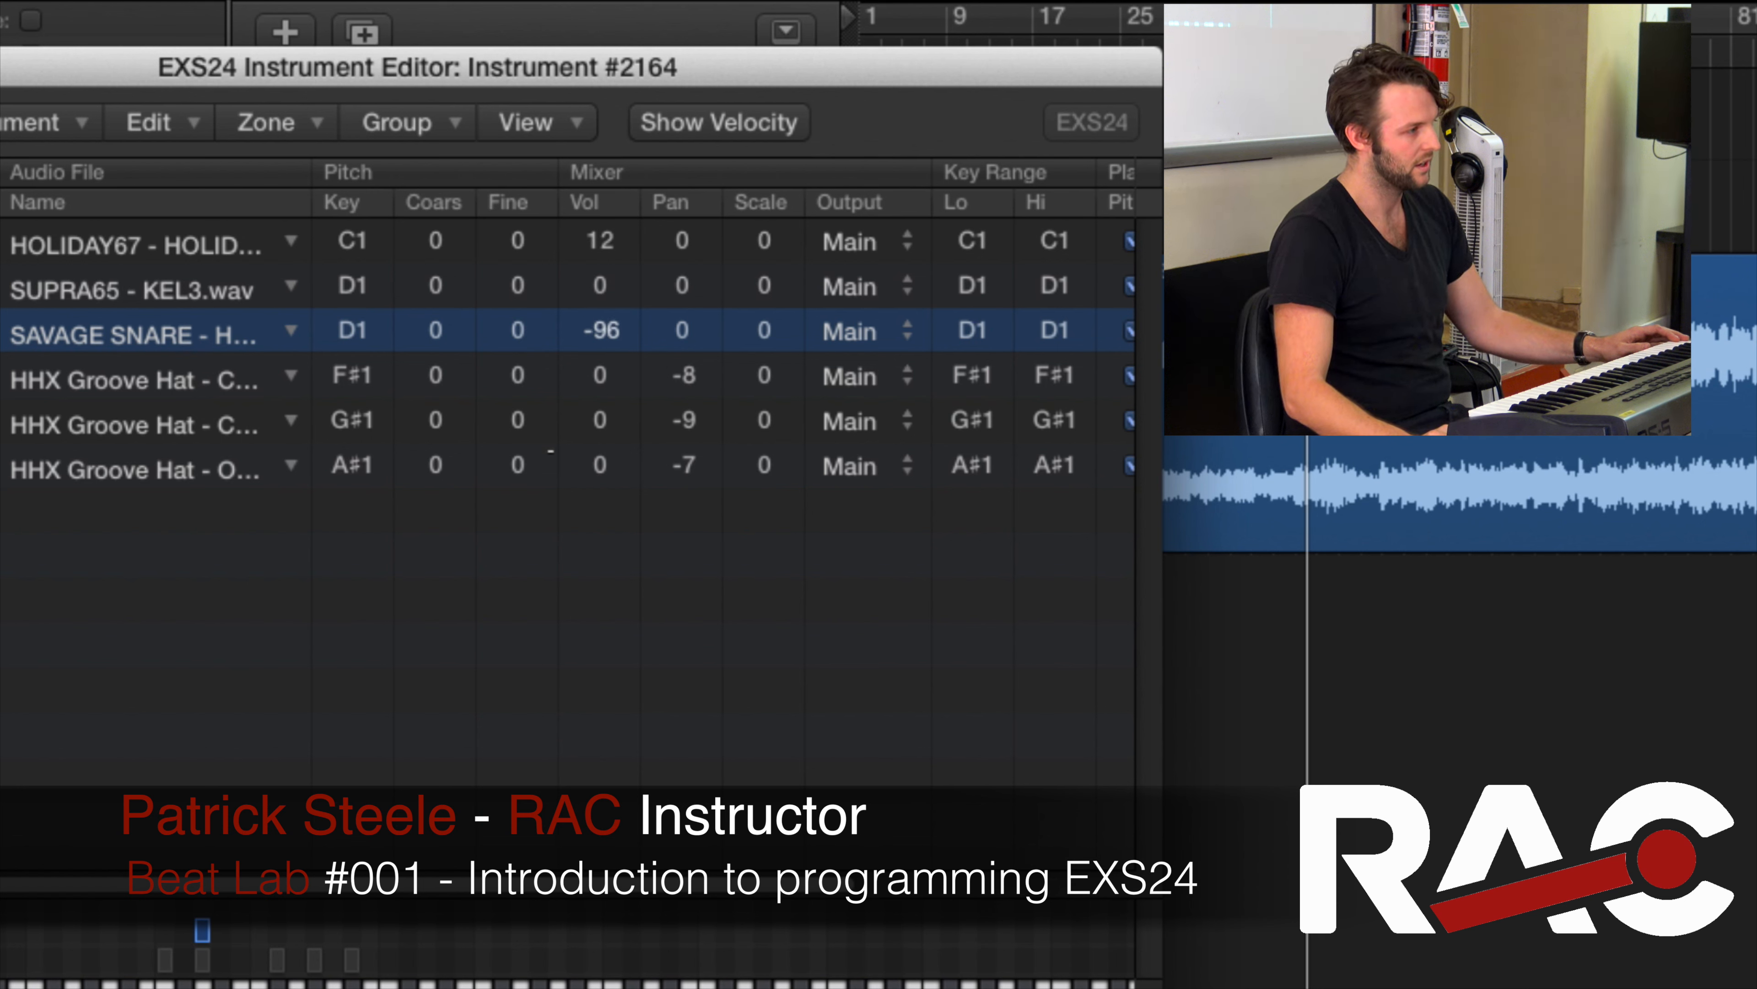
{"action": "left_click", "coordinate": [191, 299]}
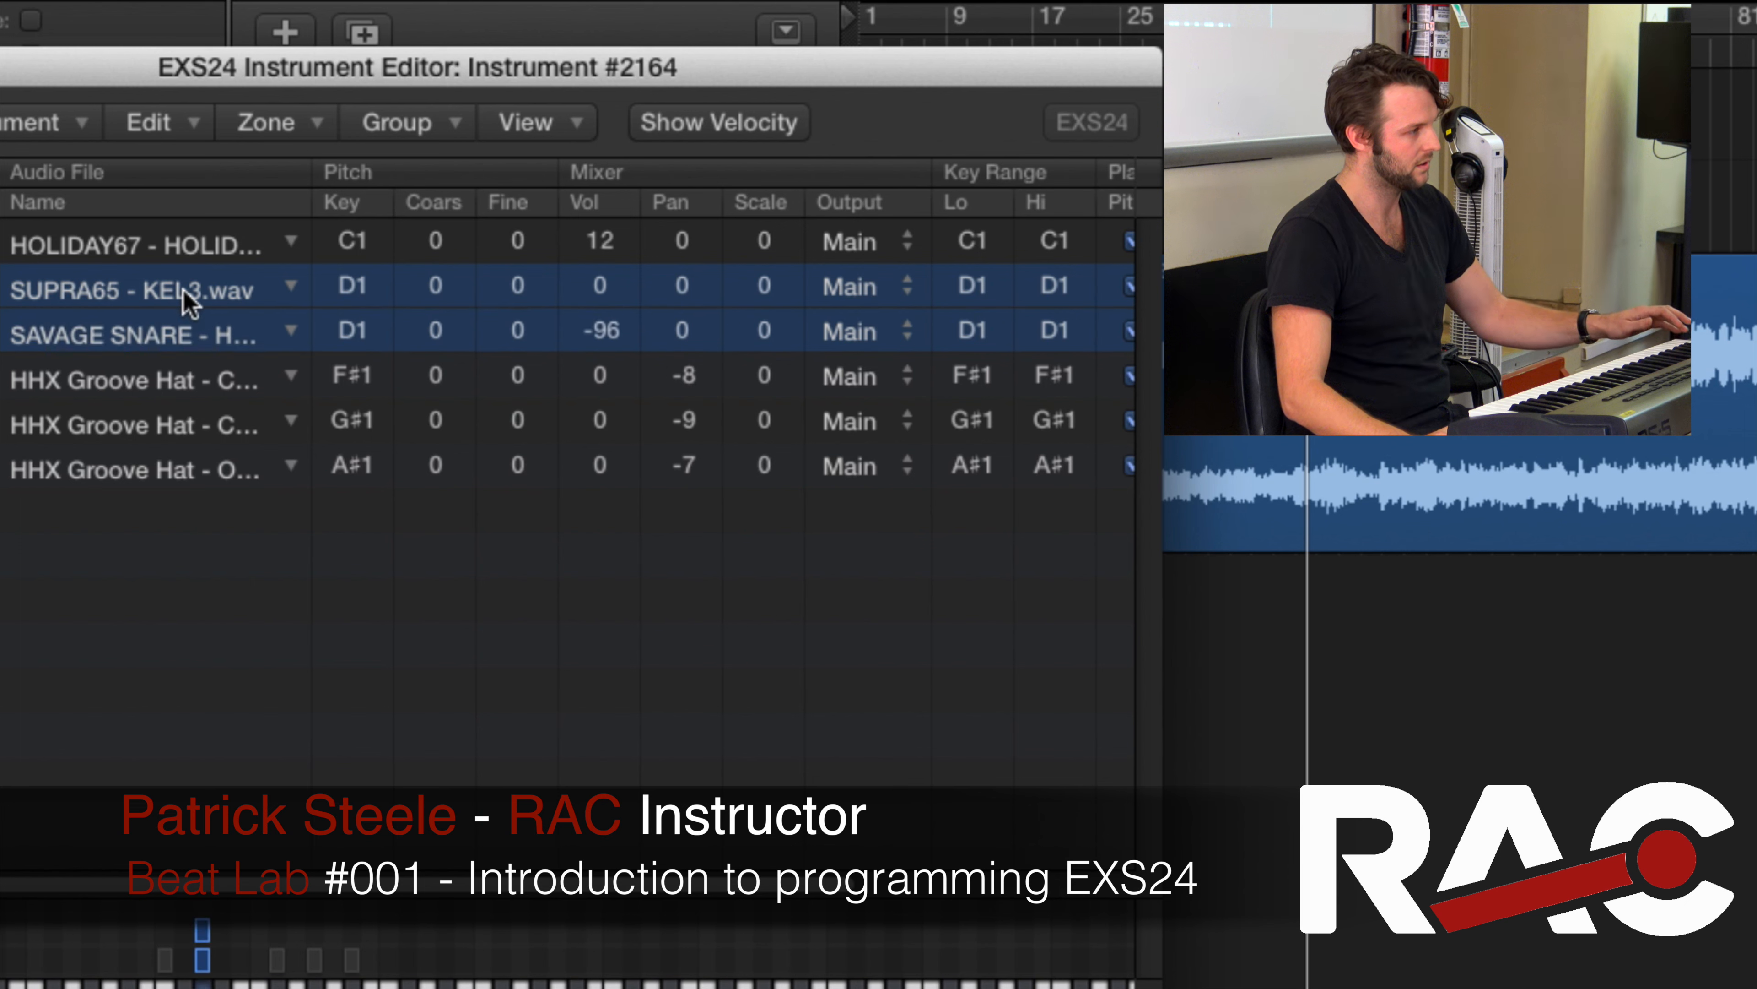
{"action": "left_click_drag", "start_coordinate": [599, 297], "coordinate": [609, 343]}
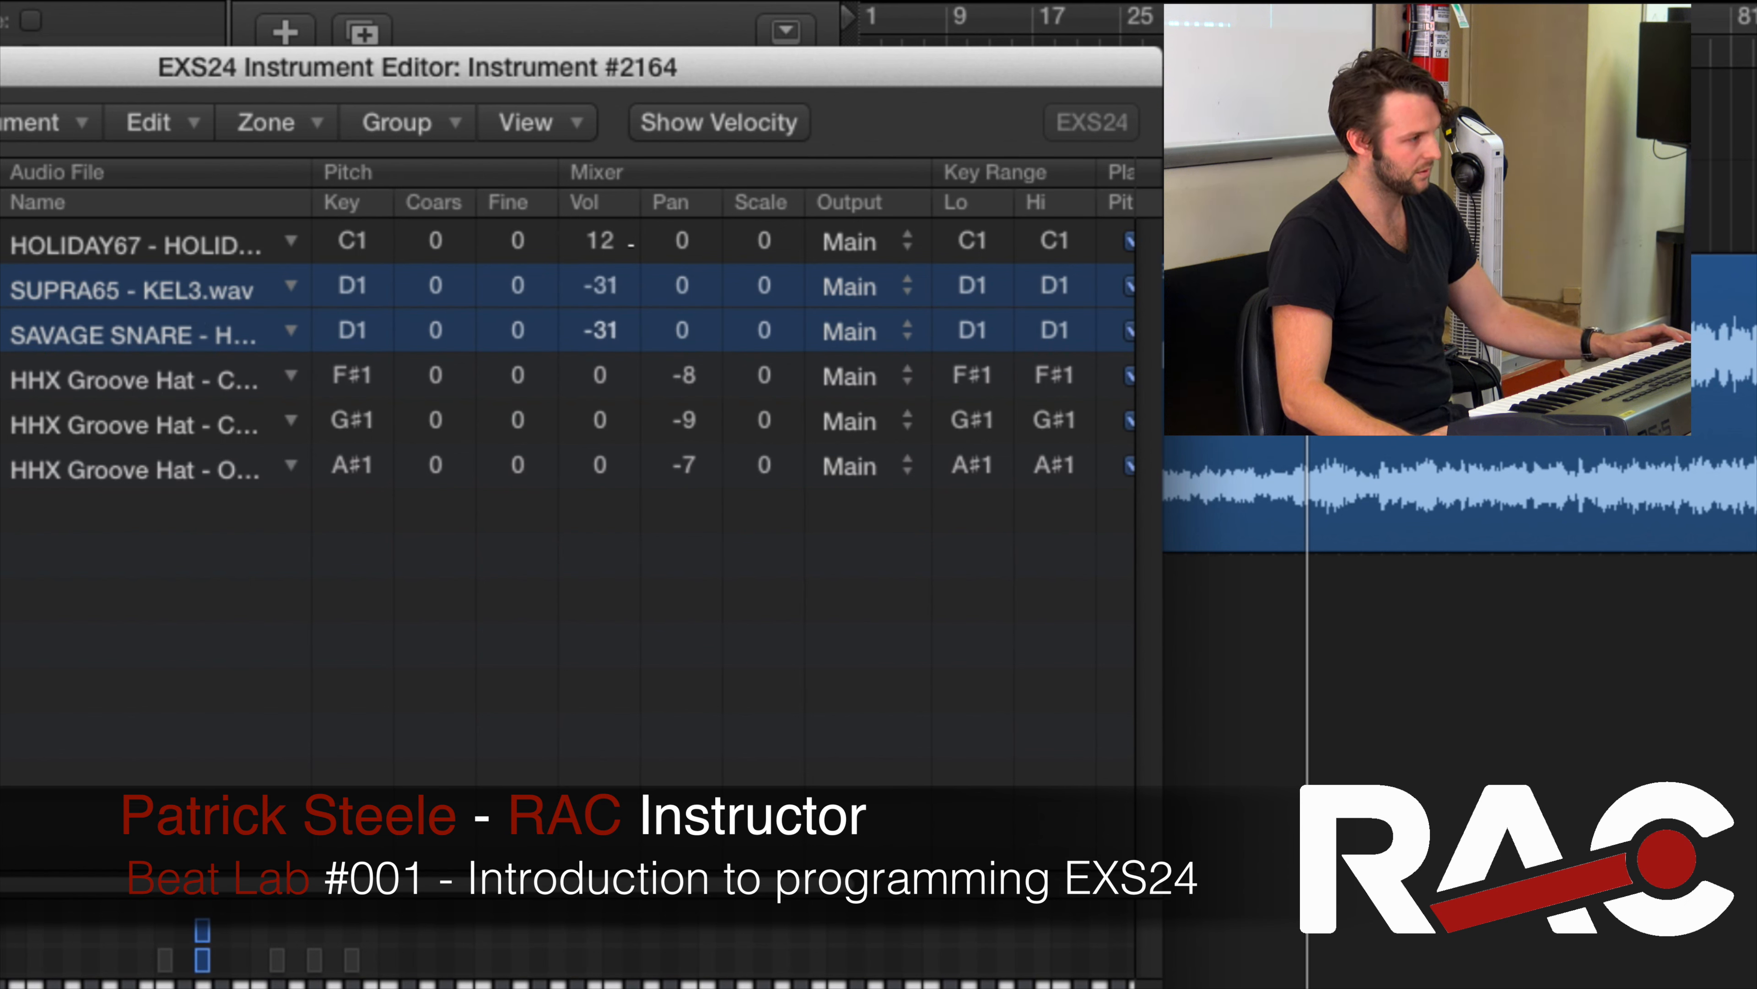
{"action": "left_click", "coordinate": [608, 289]}
{"action": "left_click", "coordinate": [598, 334]}
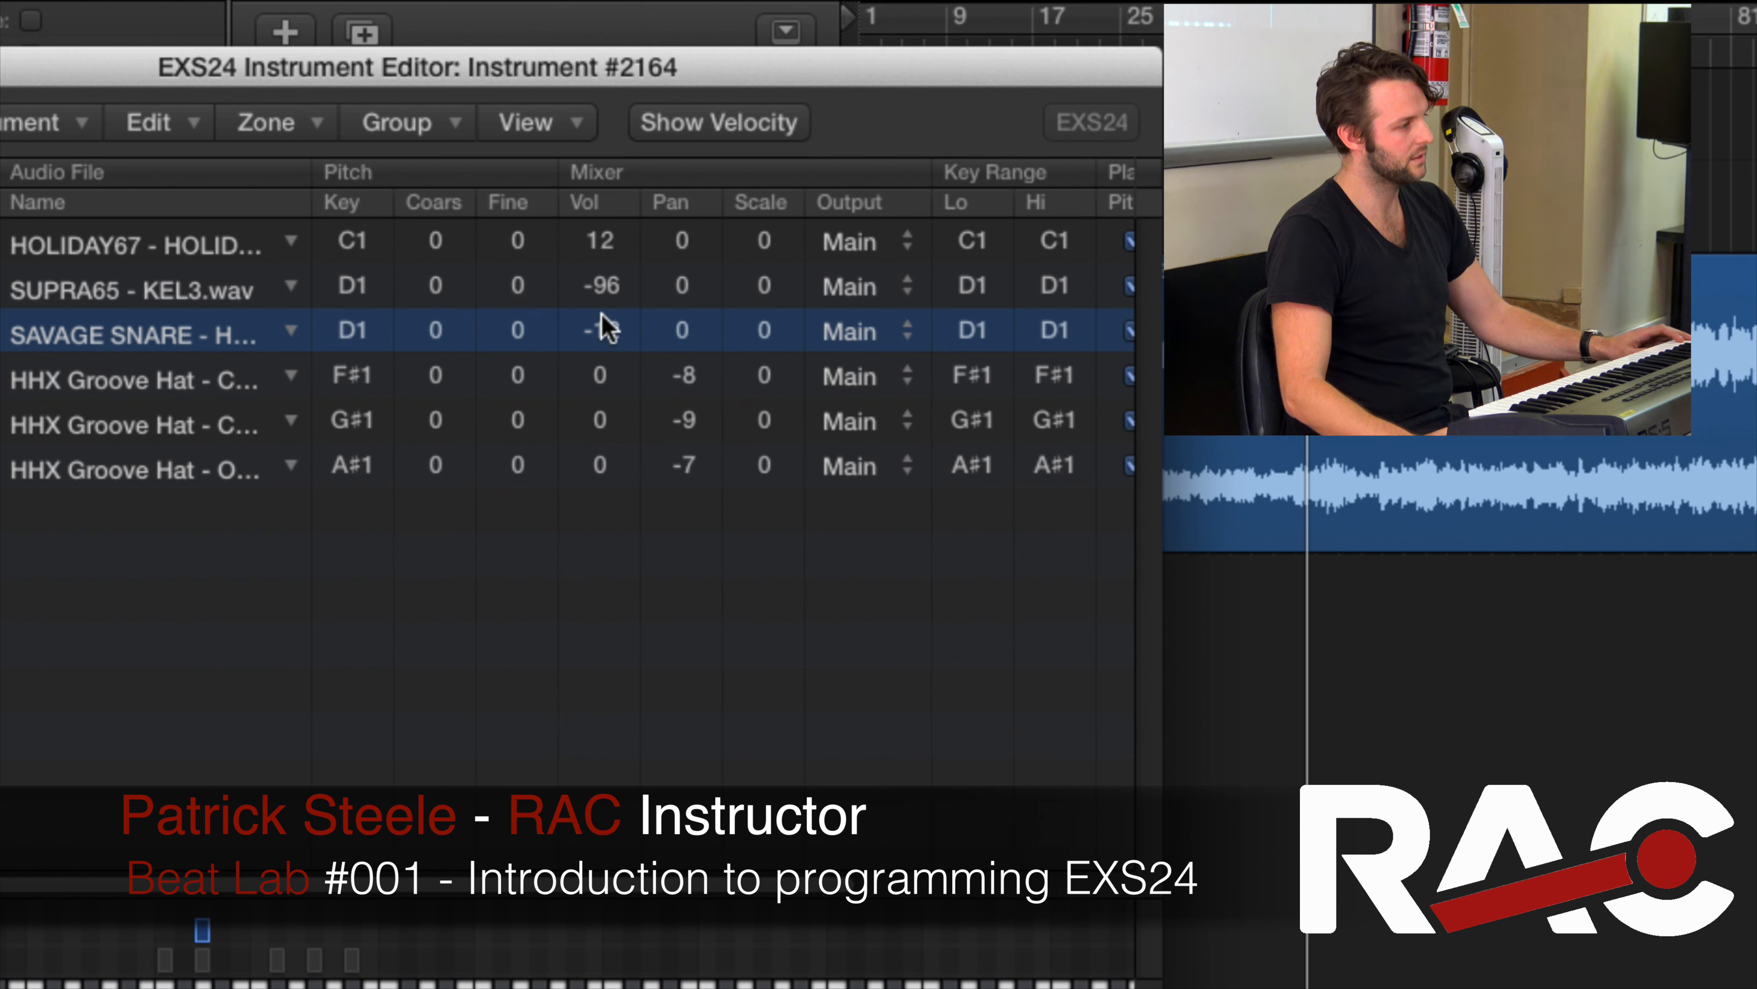
{"action": "left_click", "coordinate": [600, 285]}
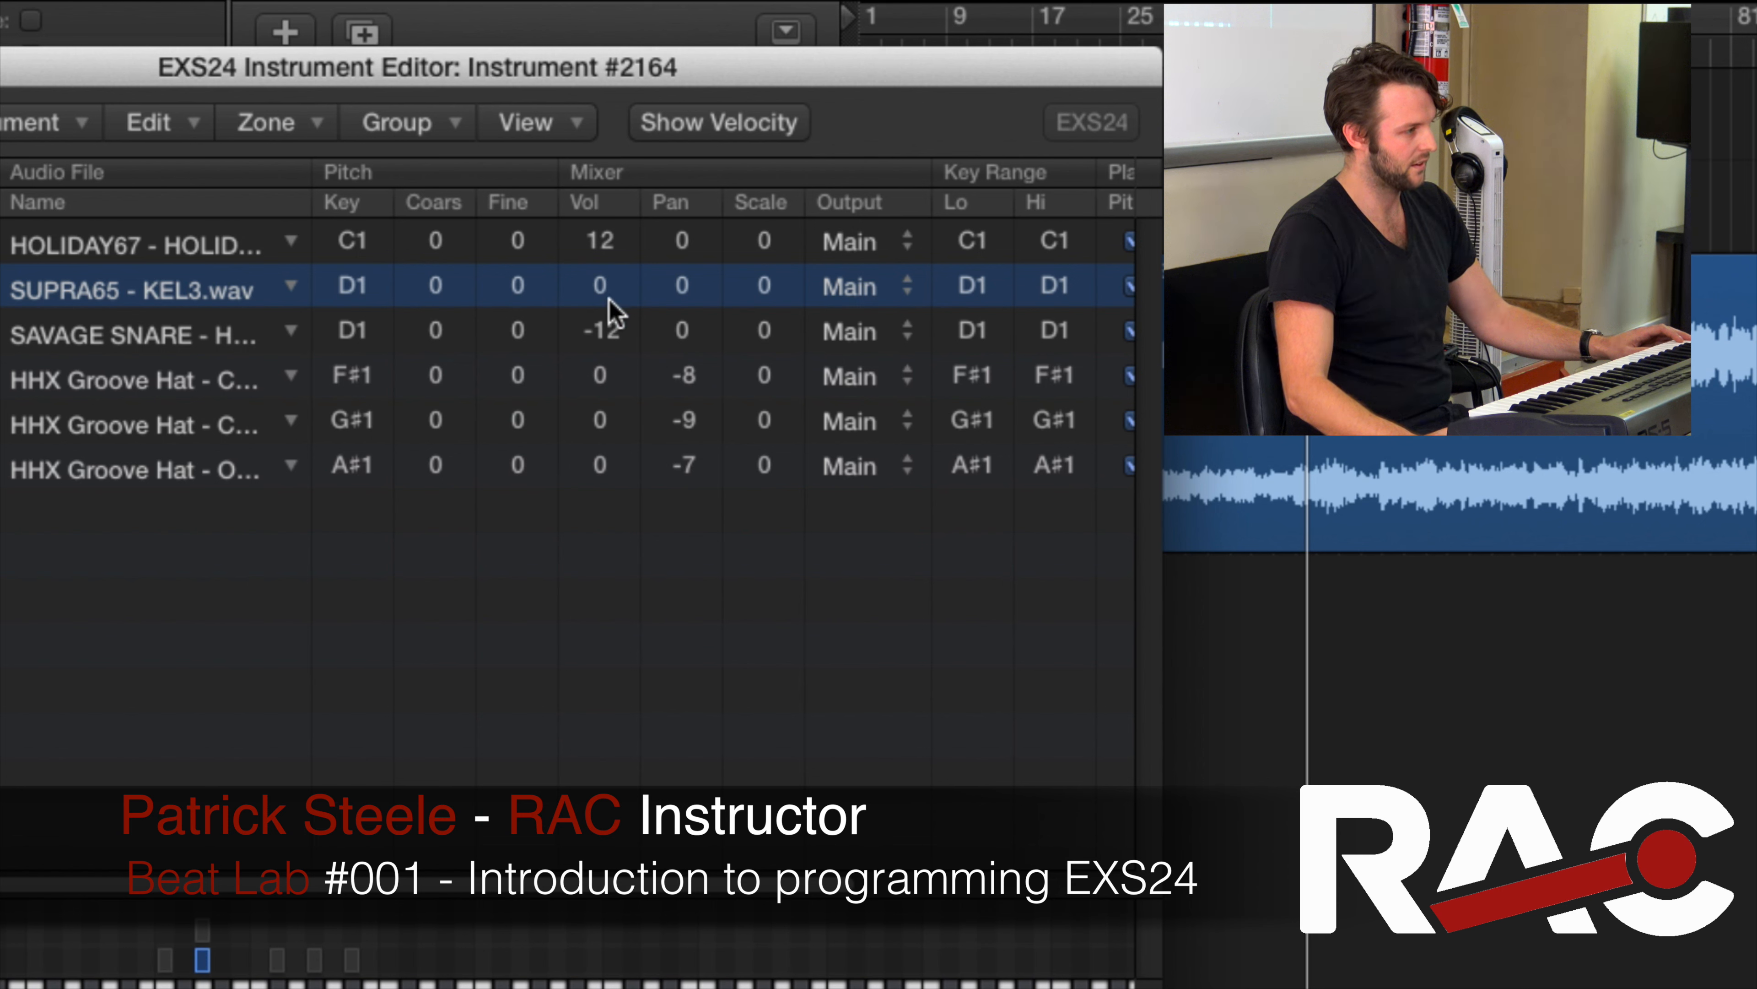
{"action": "left_click", "coordinate": [603, 329]}
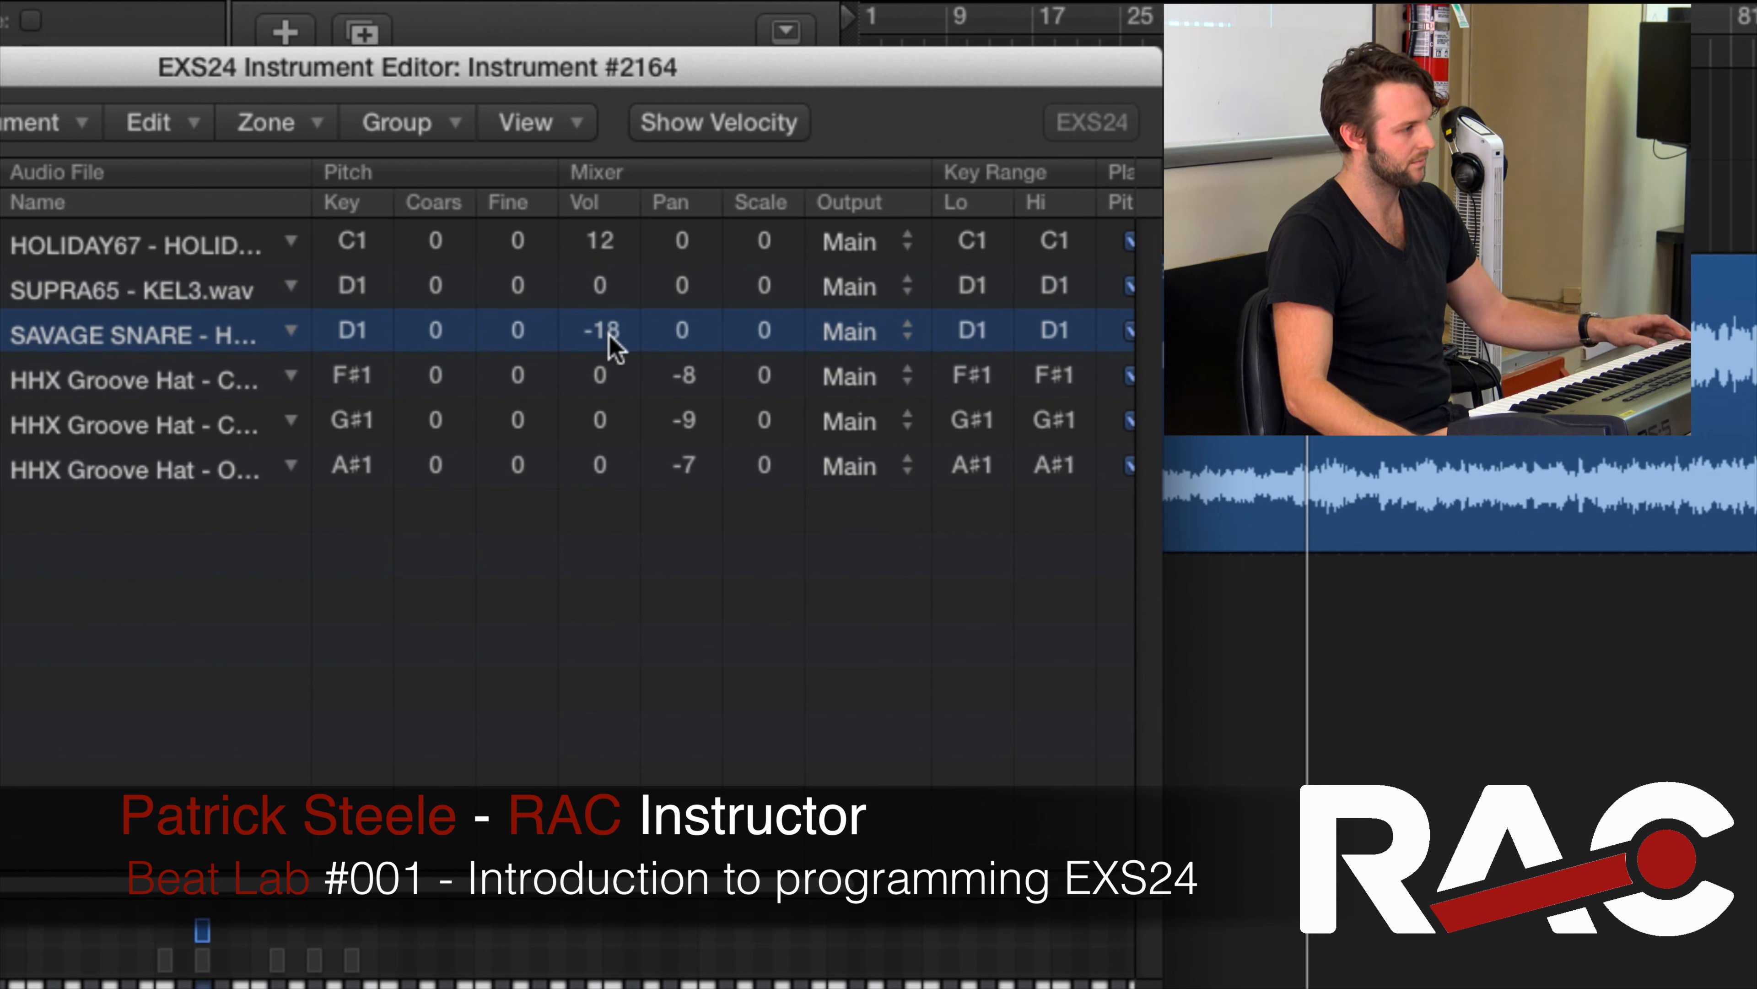
{"action": "left_click_drag", "start_coordinate": [610, 333], "coordinate": [608, 343]}
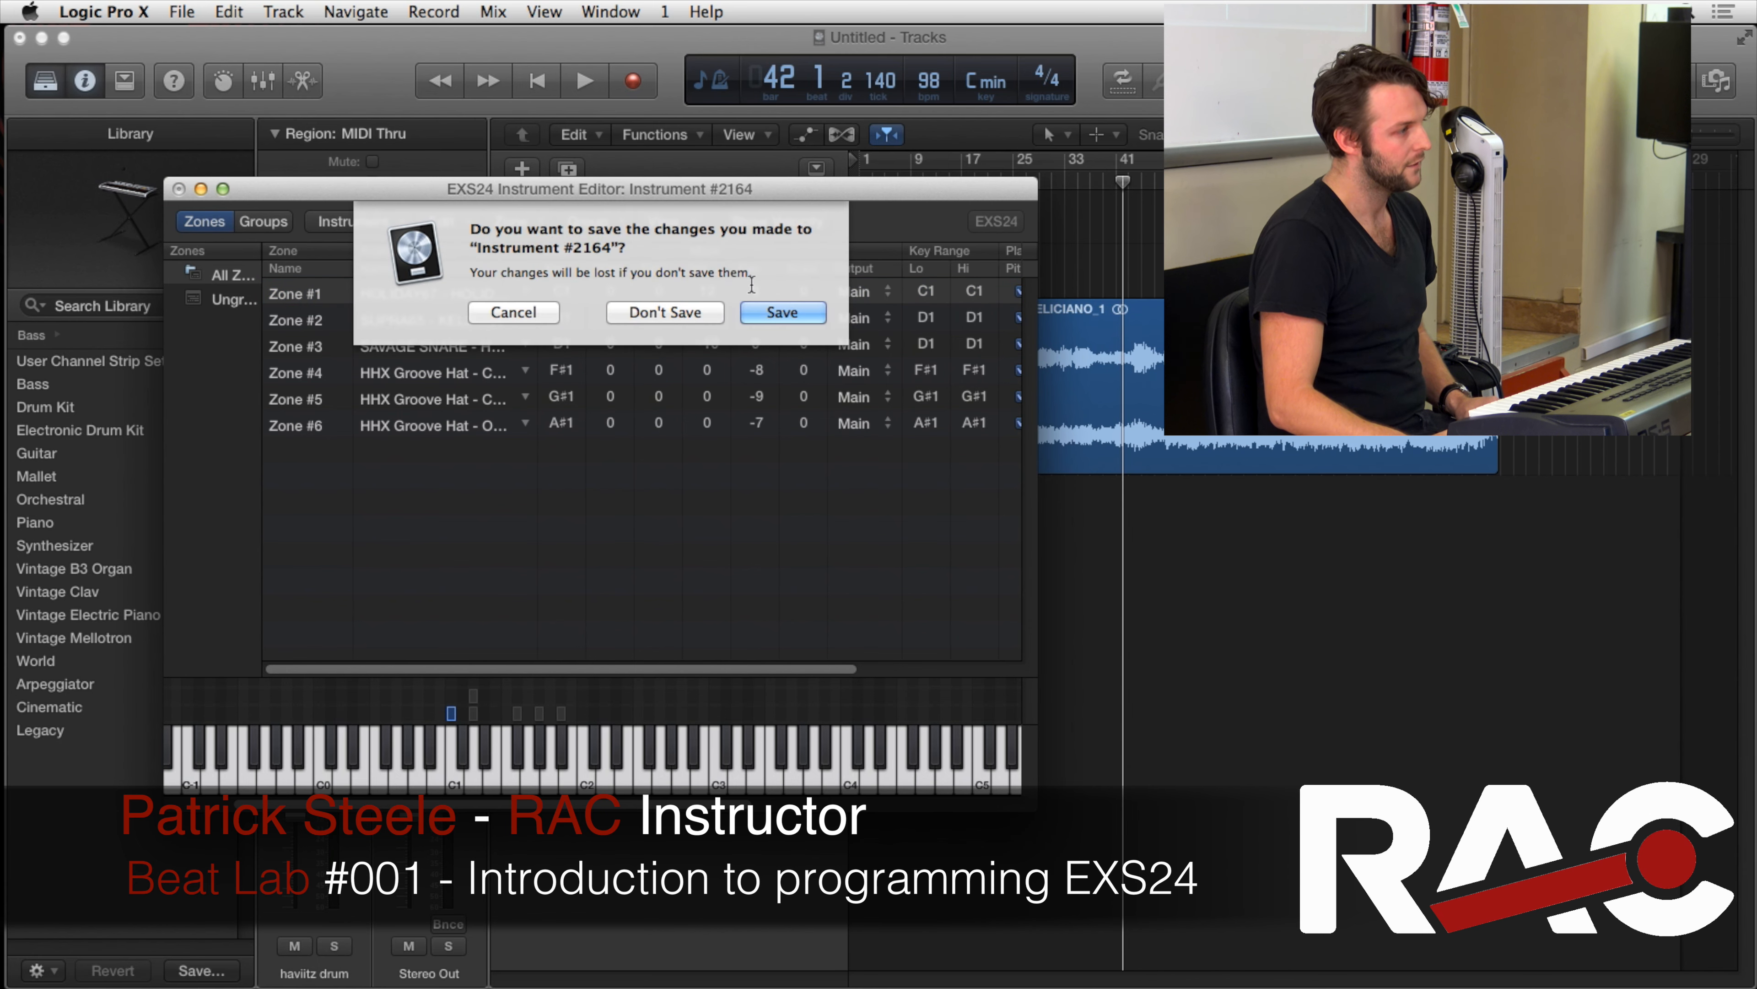
Save the changed instrument under the name "haviitz drum"
{"action": "left_click", "coordinate": [775, 312]}
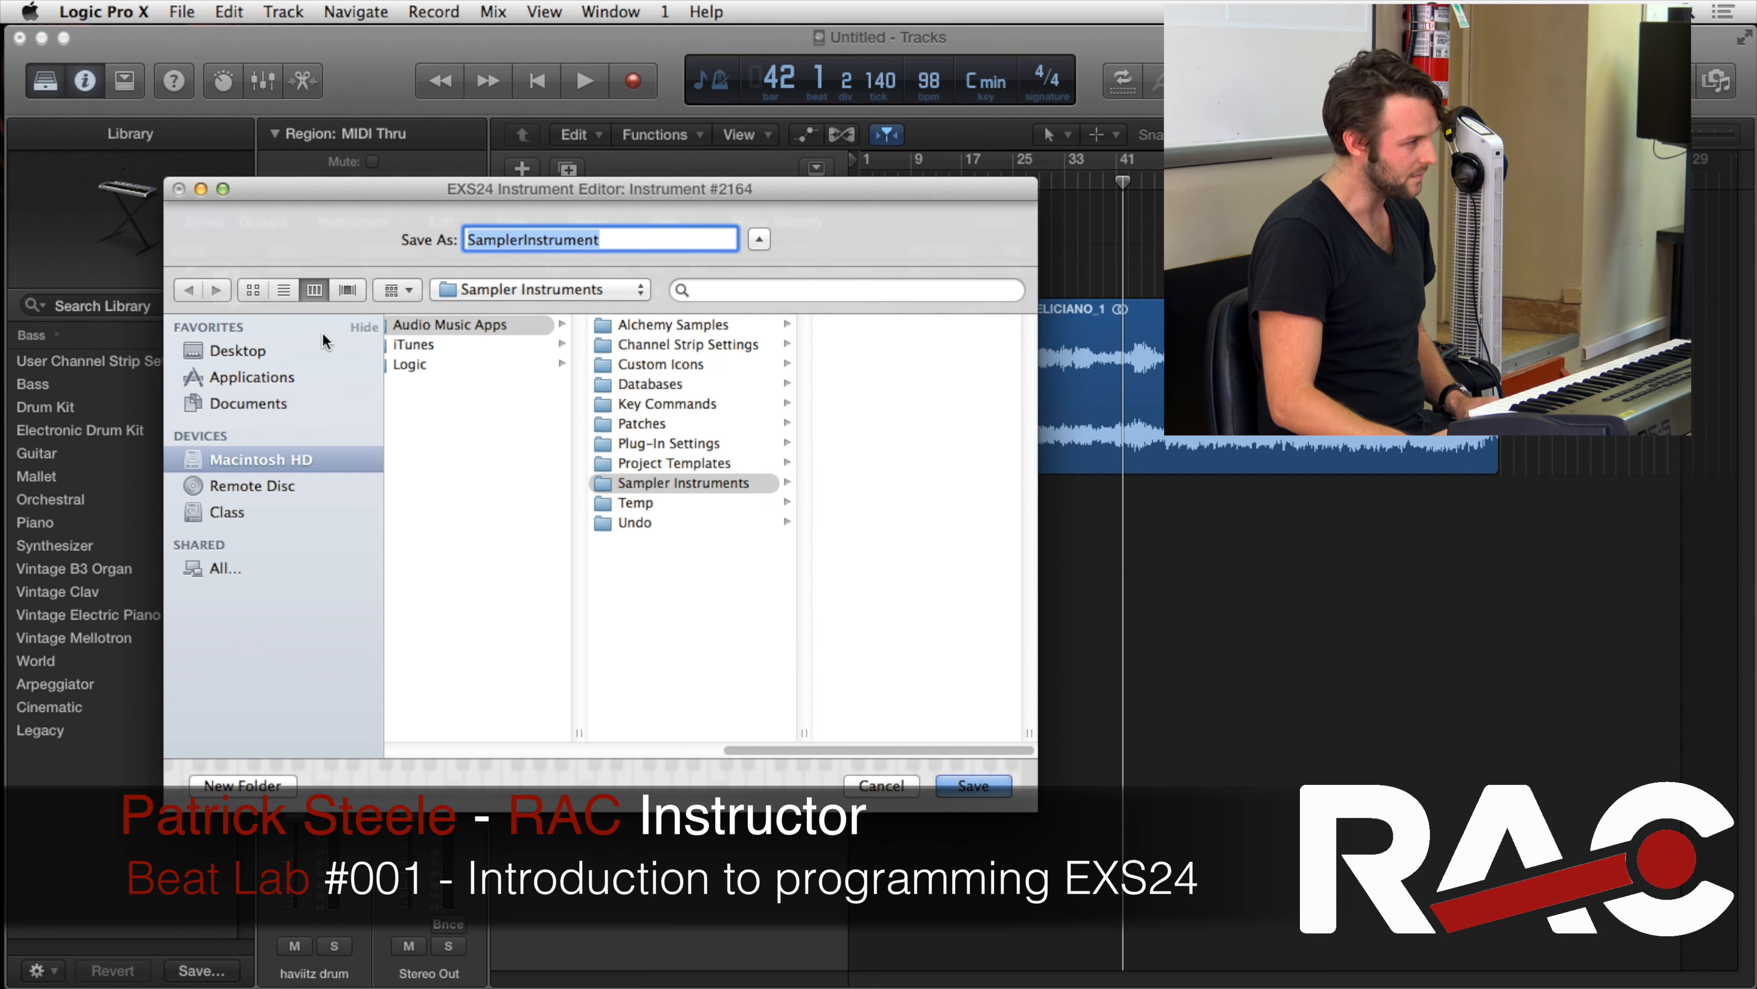
{"action": "type", "text": "haviitz drum"}
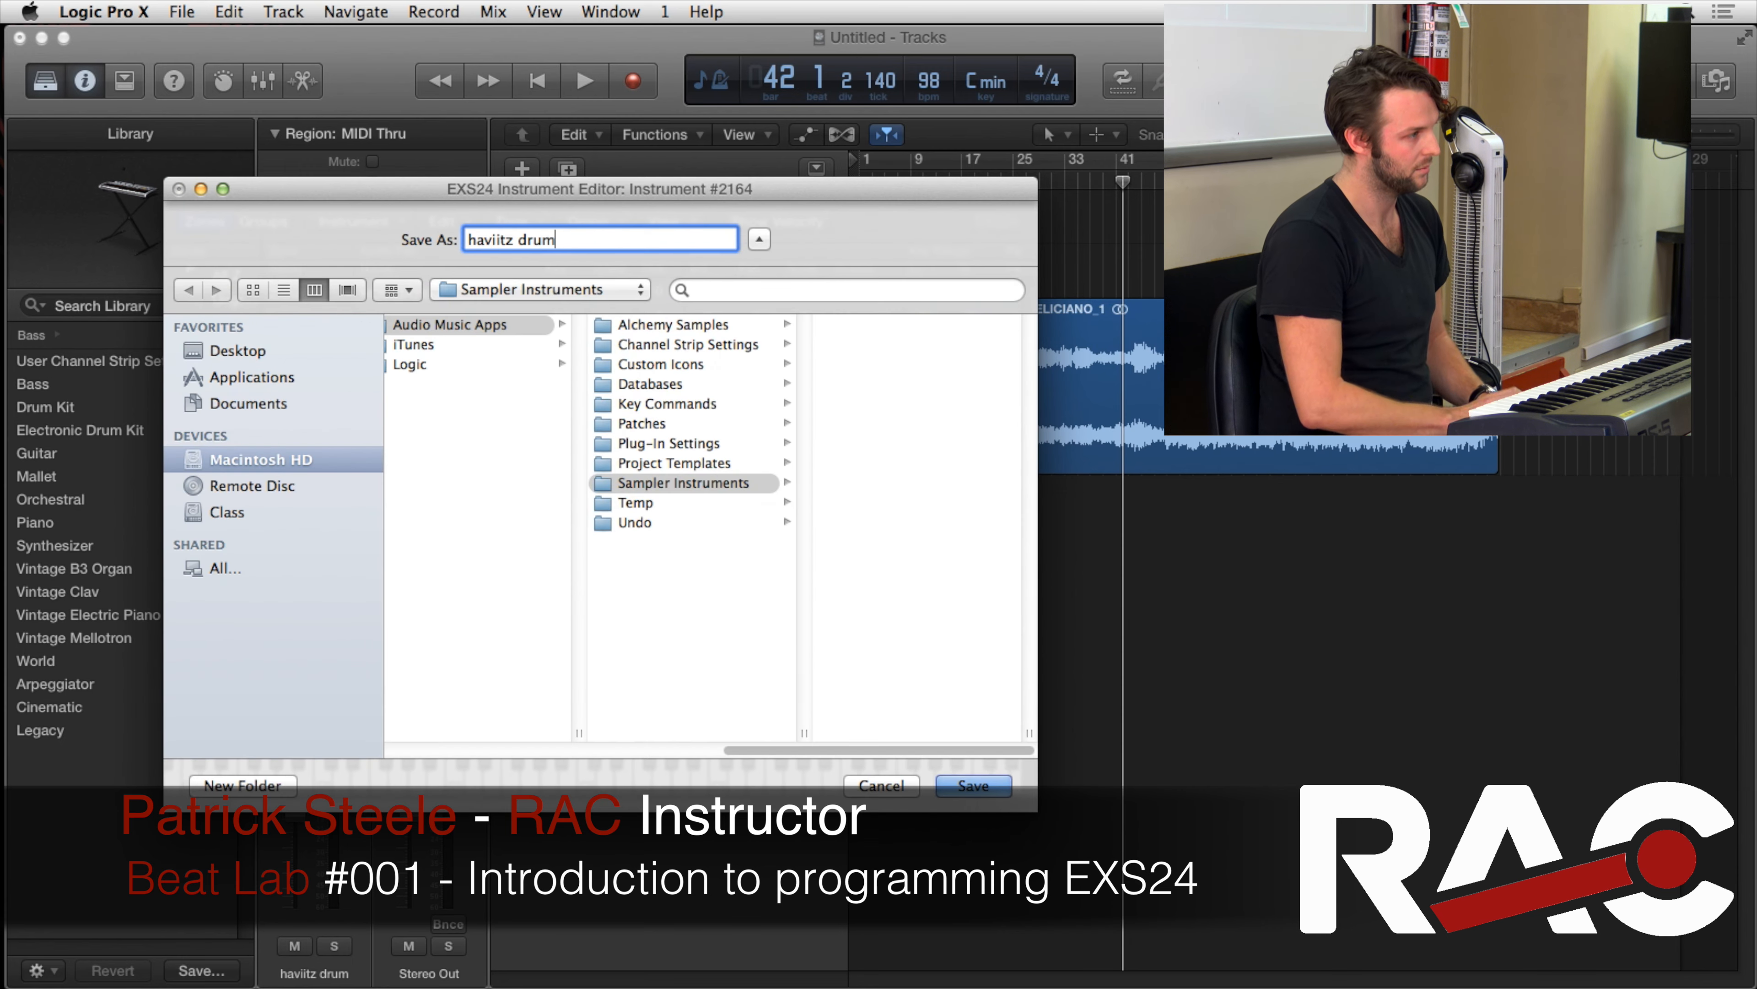
{"action": "key", "text": "Return"}
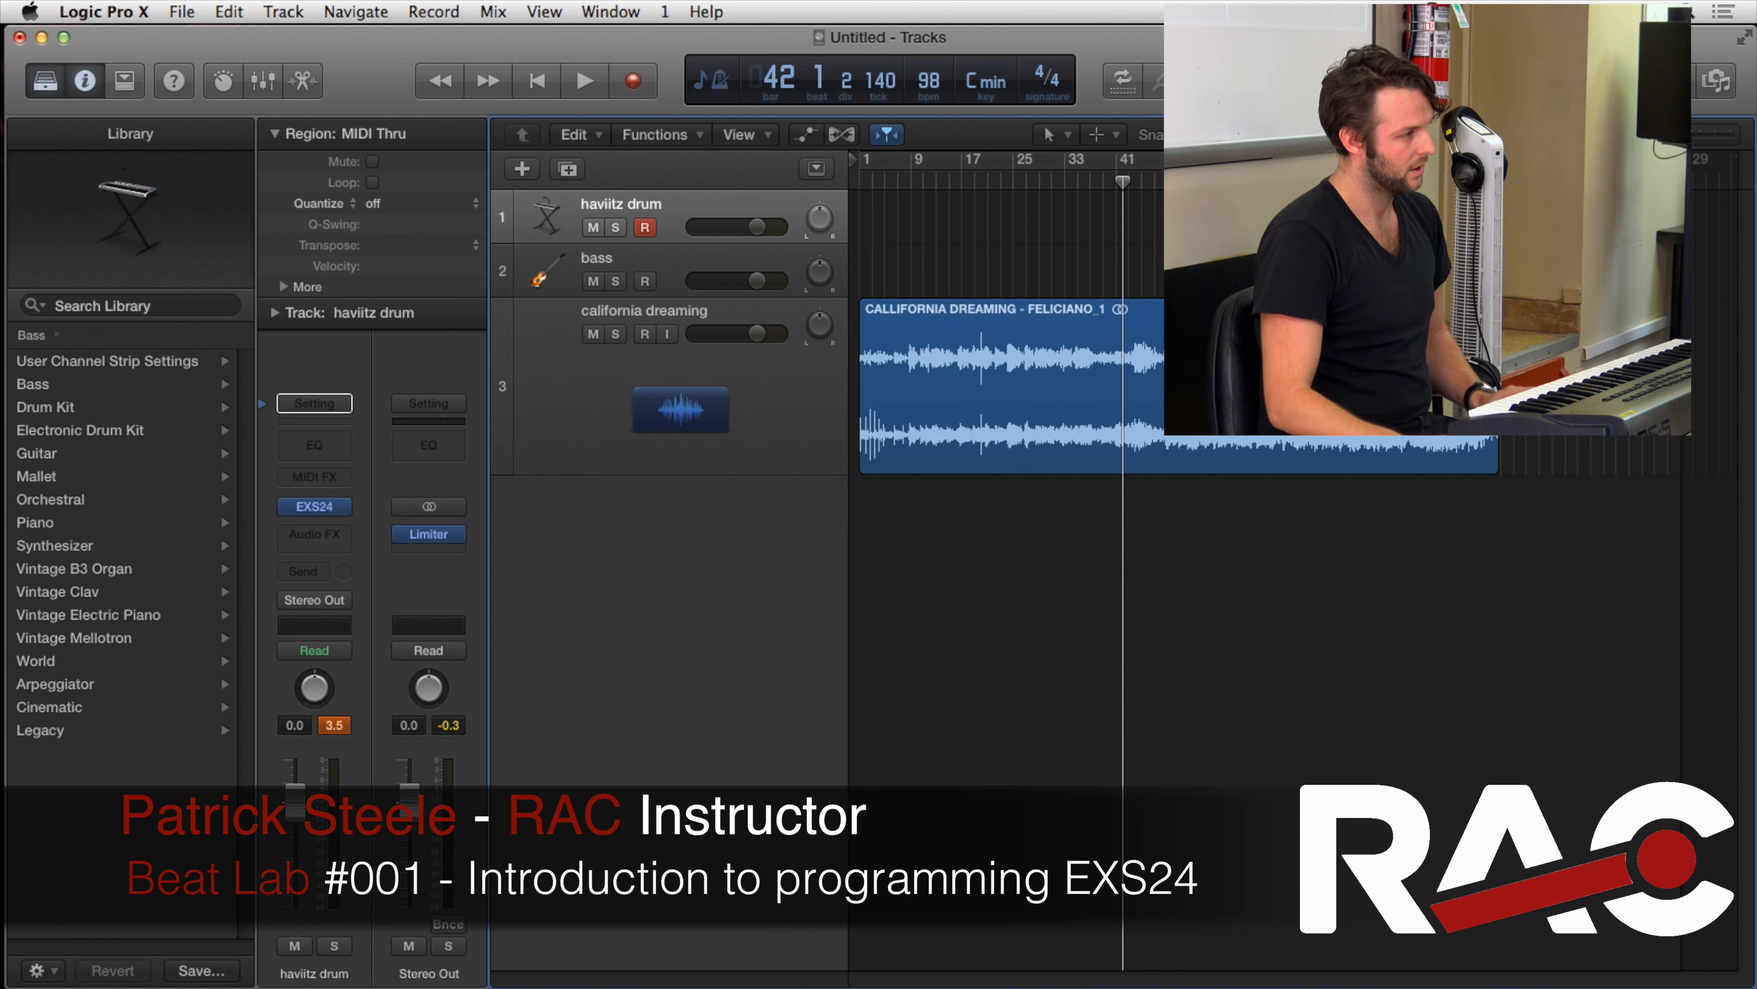